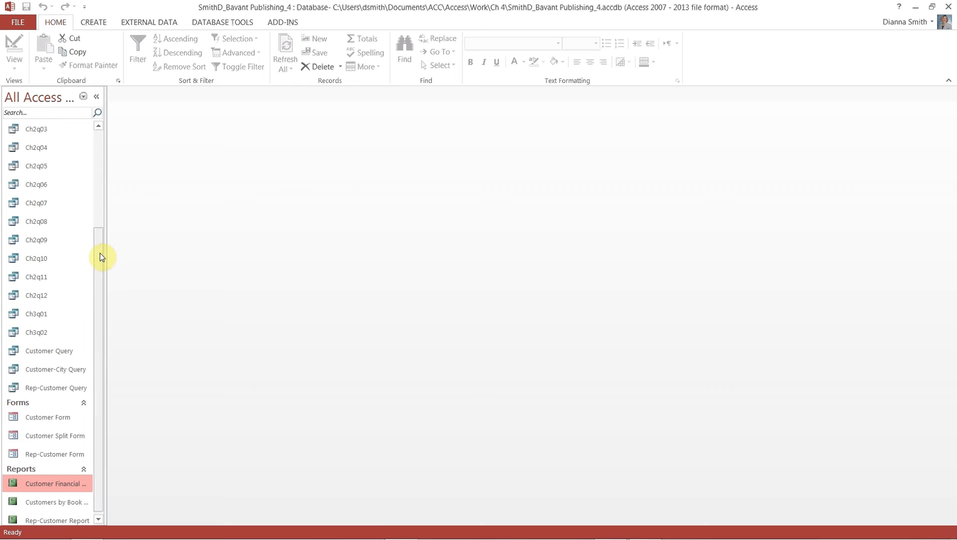
# Select the Customer table in the Navigation Pane and bring up the CREATE commands.
pyautogui.moveTo(100, 253); pyautogui.dragTo(113, 137)
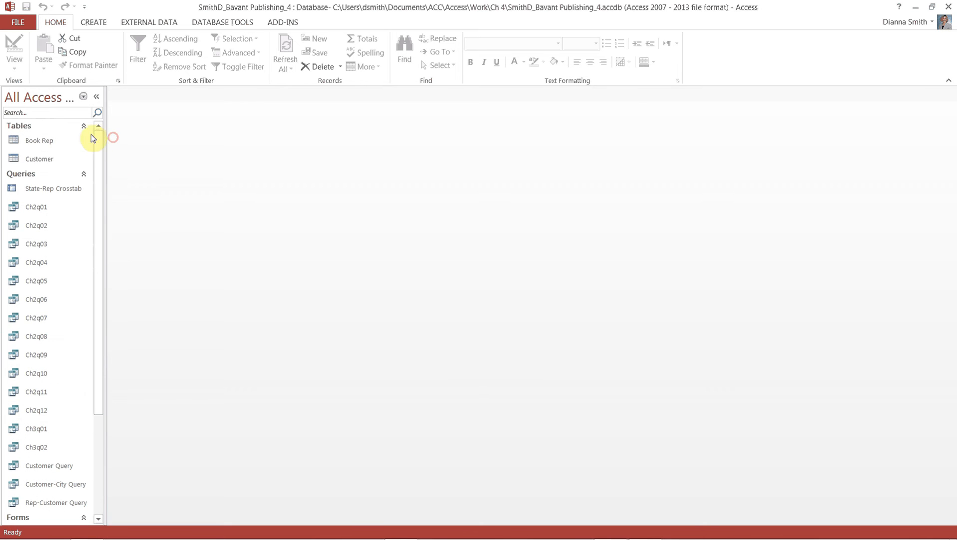
pyautogui.click(39, 160)
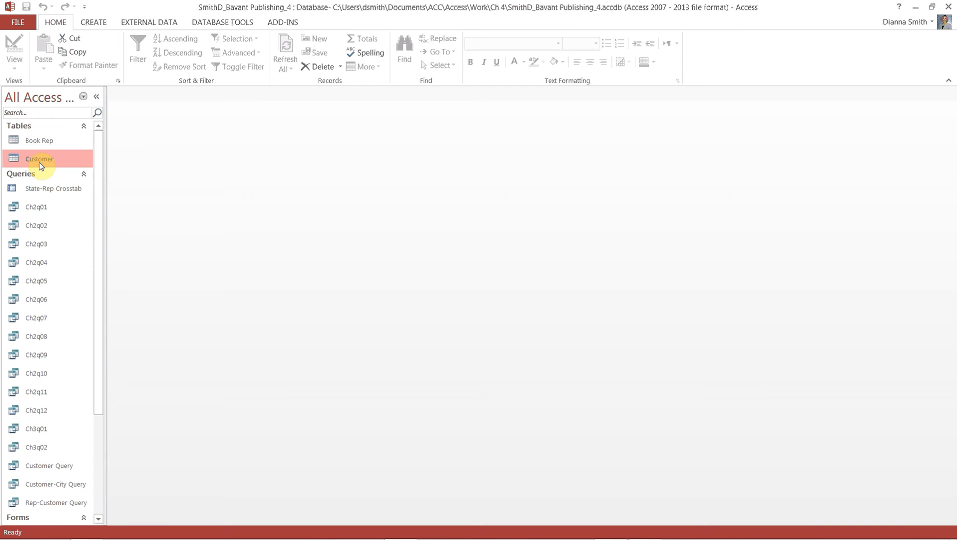
pyautogui.click(91, 25)
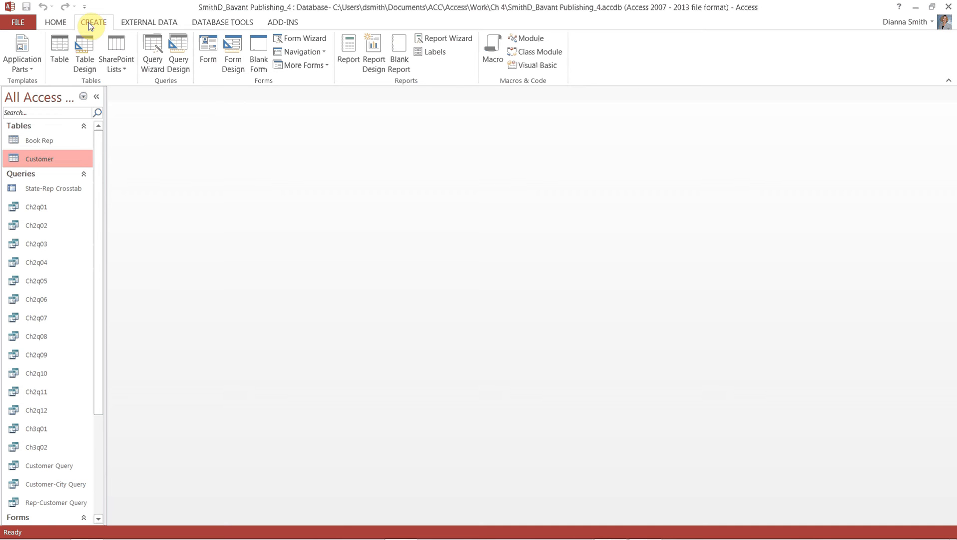
pyautogui.click(206, 39)
# Start the Form Wizard on Customer and add Customer Number and Customer Name.
pyautogui.click(299, 40)
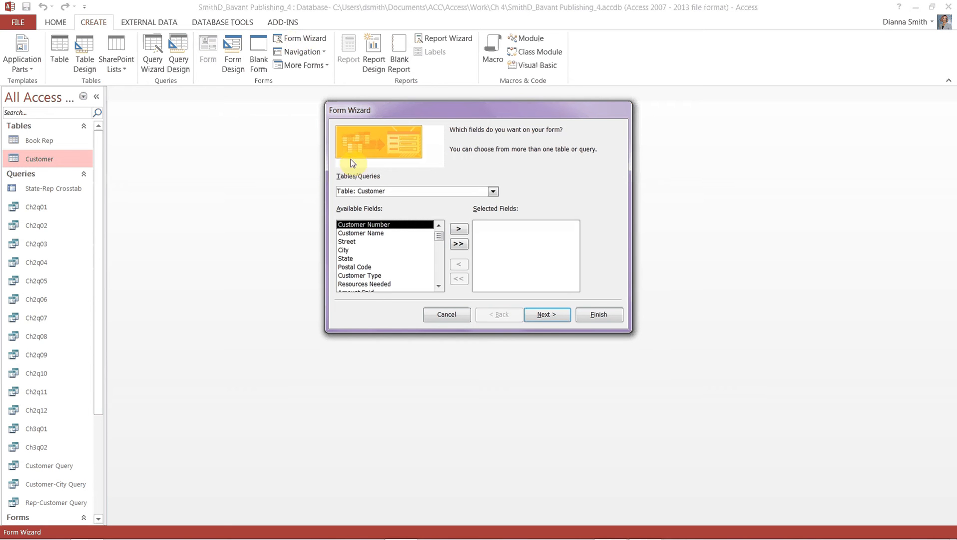
pyautogui.click(367, 234)
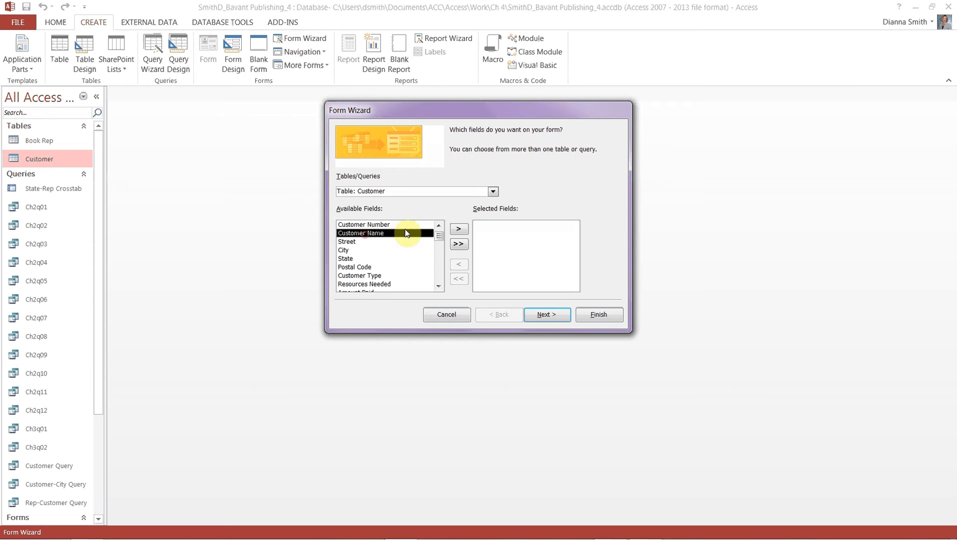
pyautogui.click(455, 230)
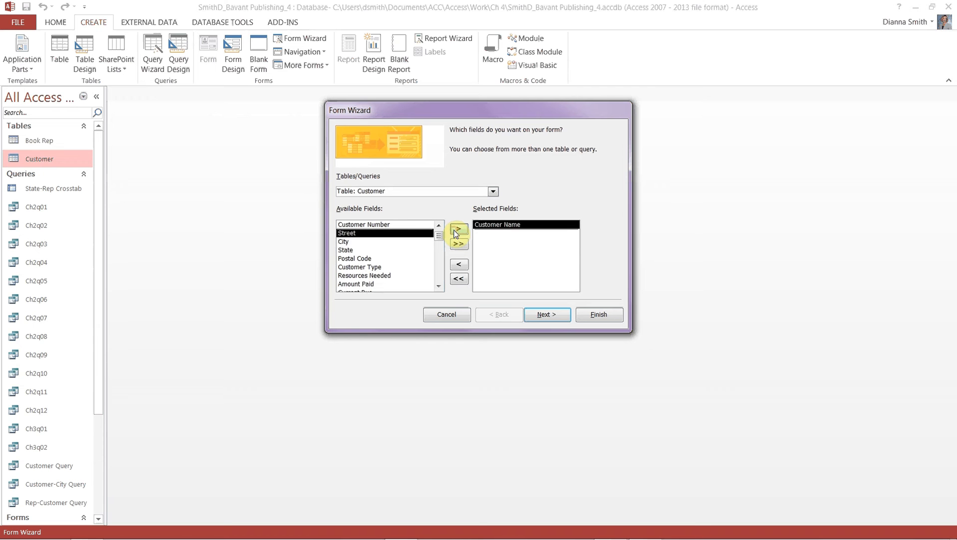
pyautogui.click(456, 265)
pyautogui.click(383, 224)
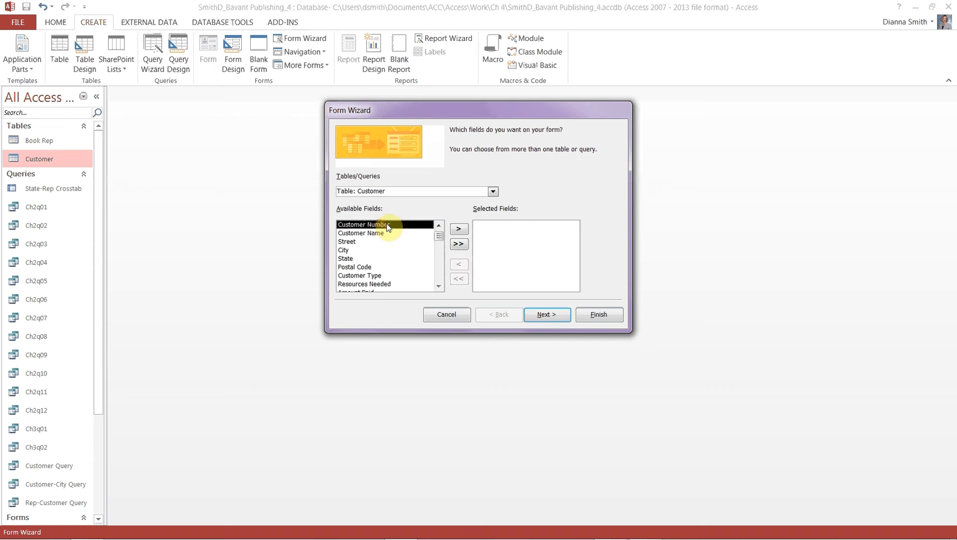
pyautogui.click(458, 231)
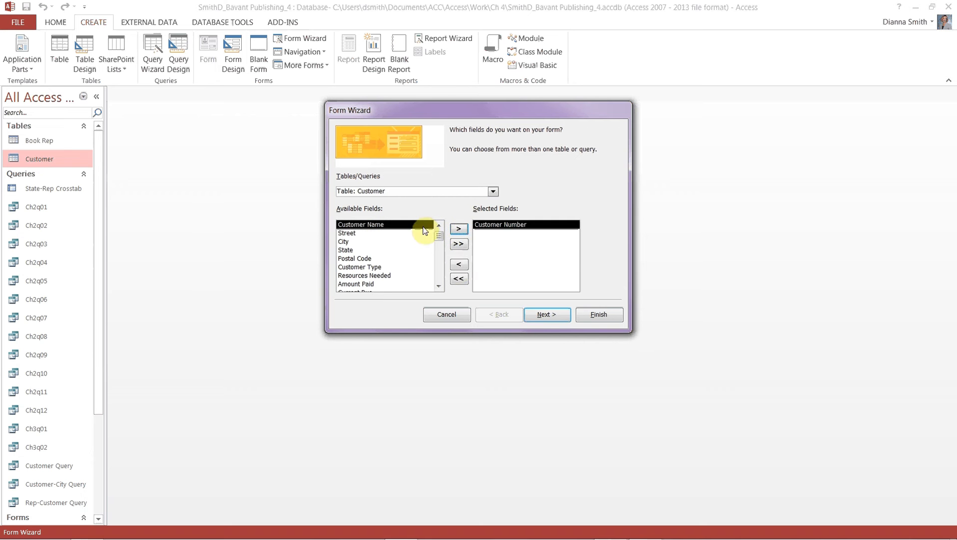
pyautogui.click(456, 231)
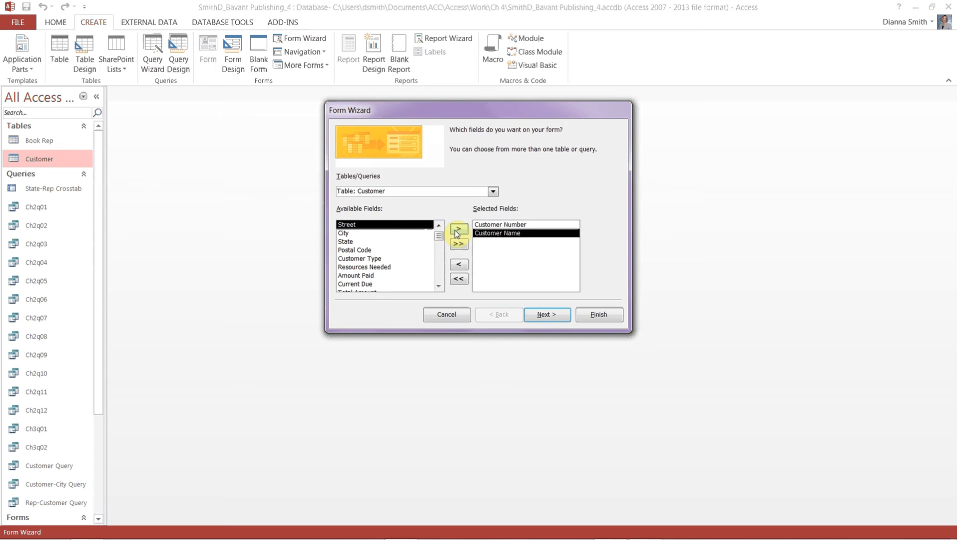
# Add Customer Type, Resources Needed, Amount Paid, Current Due, Total Amount, Returns and Book Rep Number.
pyautogui.click(361, 258)
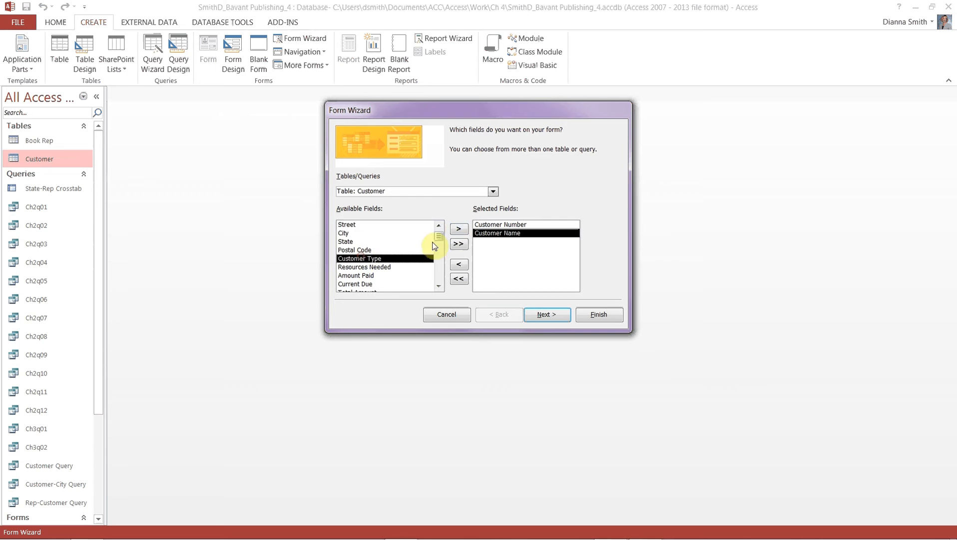
pyautogui.click(459, 230)
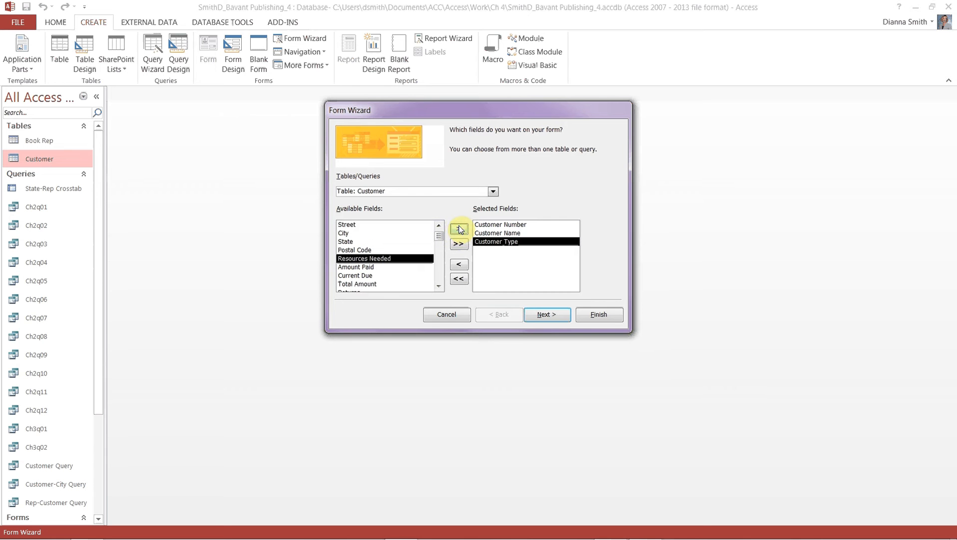
pyautogui.click(439, 286)
pyautogui.click(439, 286)
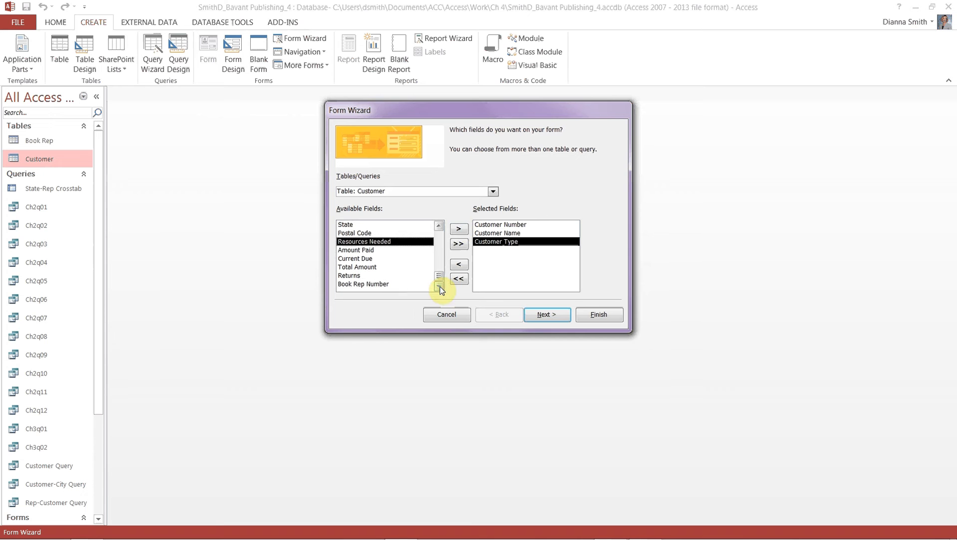
pyautogui.click(459, 231)
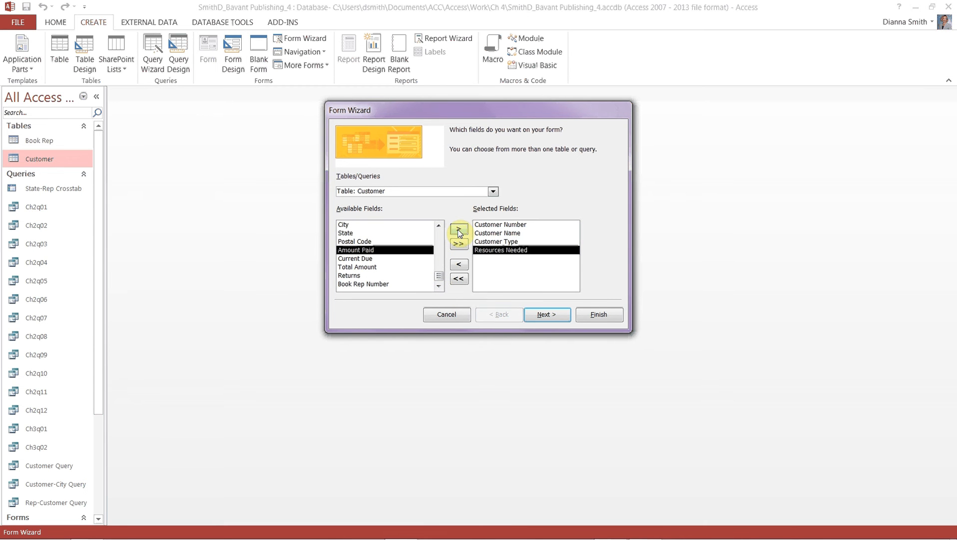
pyautogui.click(458, 231)
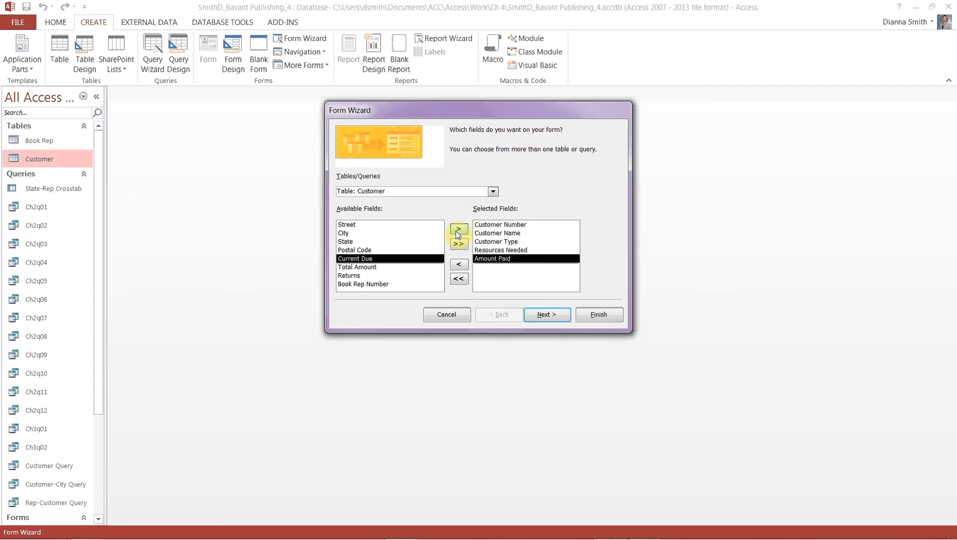
pyautogui.click(458, 231)
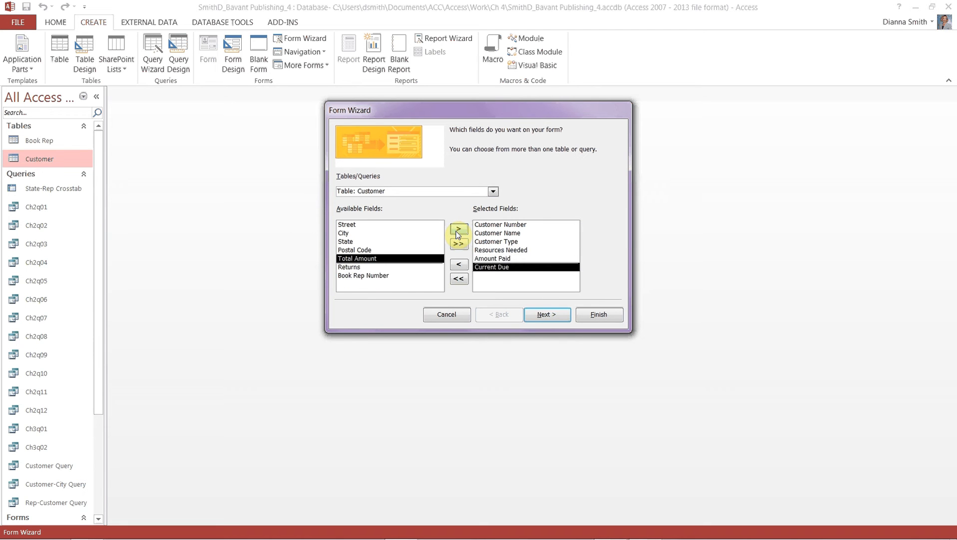
pyautogui.click(458, 231)
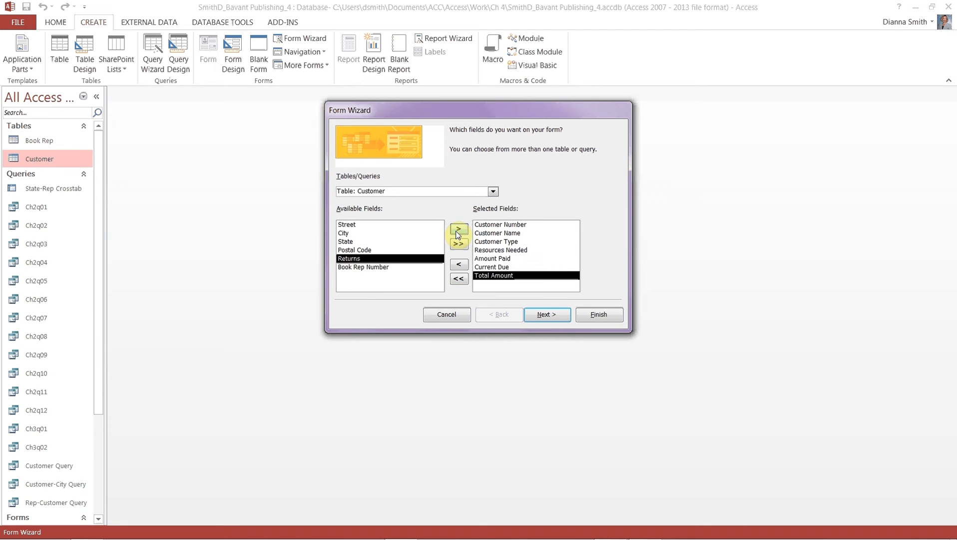
pyautogui.click(458, 231)
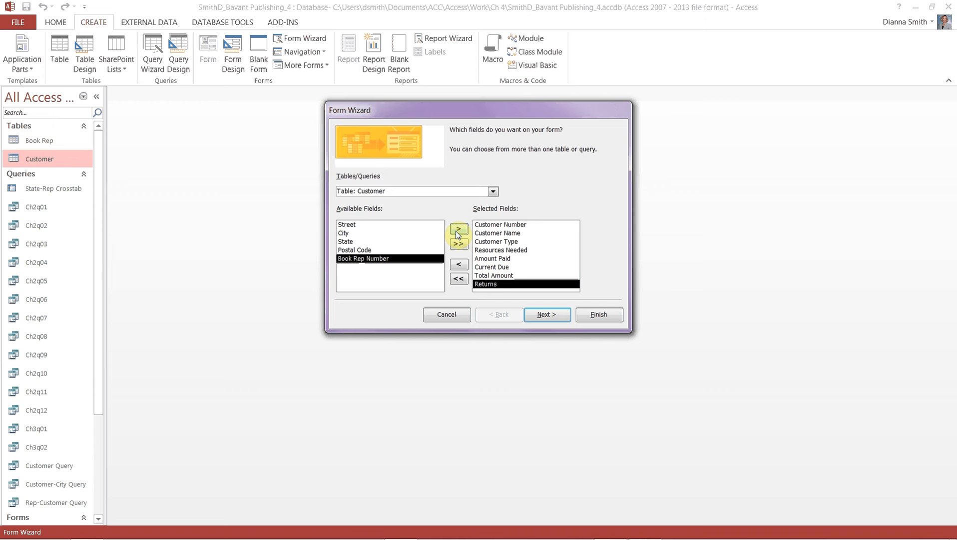
pyautogui.click(458, 230)
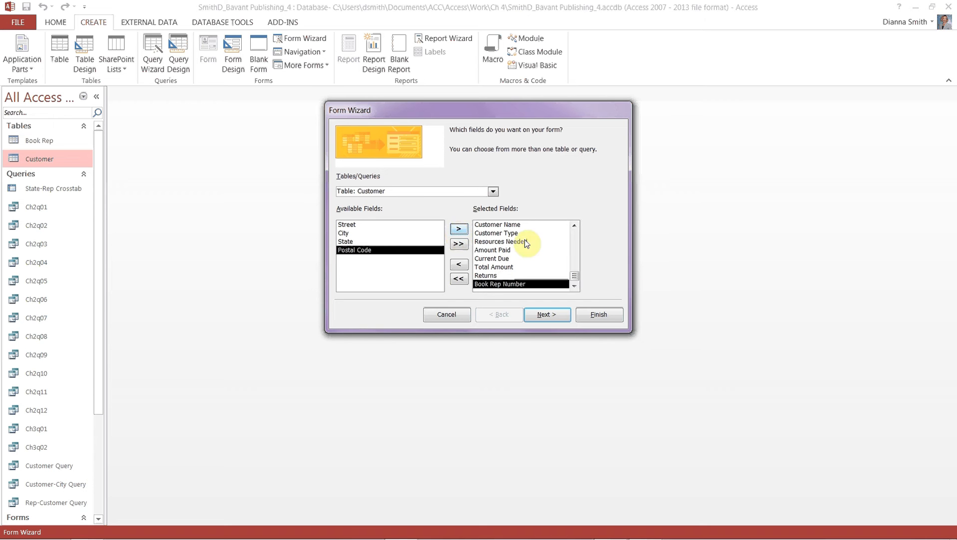
pyautogui.moveTo(575, 276); pyautogui.dragTo(578, 240)
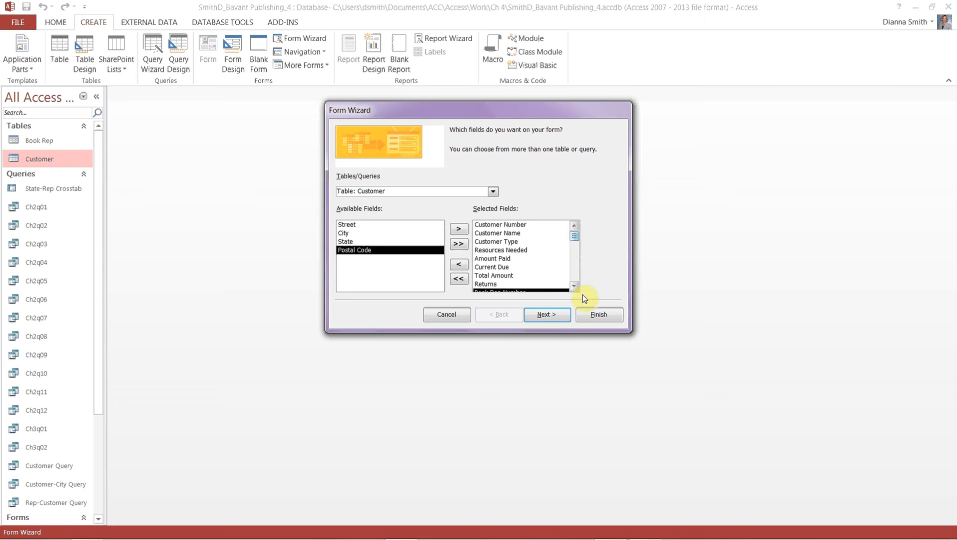
# Accept the Columnar layout and enter 'Customer Financial Form' as the form title.
pyautogui.click(554, 316)
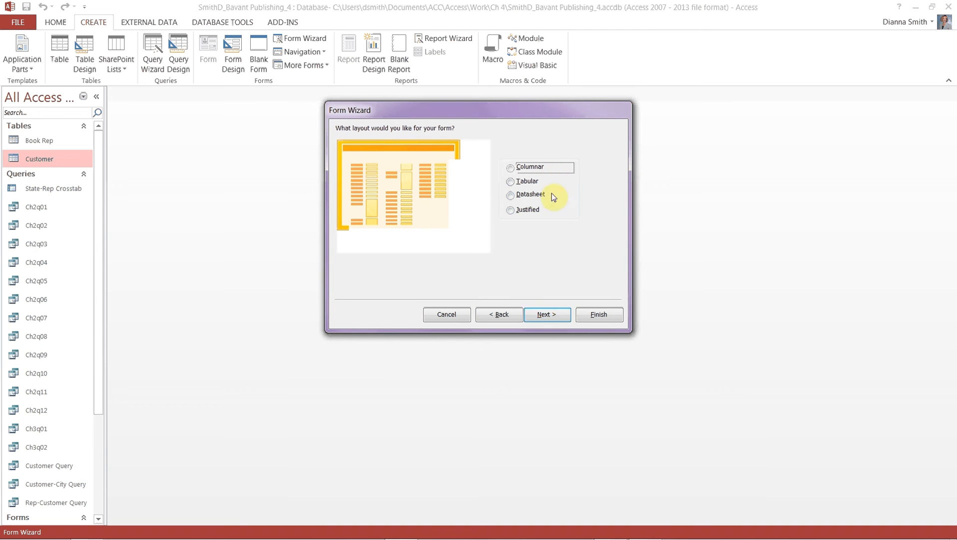
pyautogui.click(537, 314)
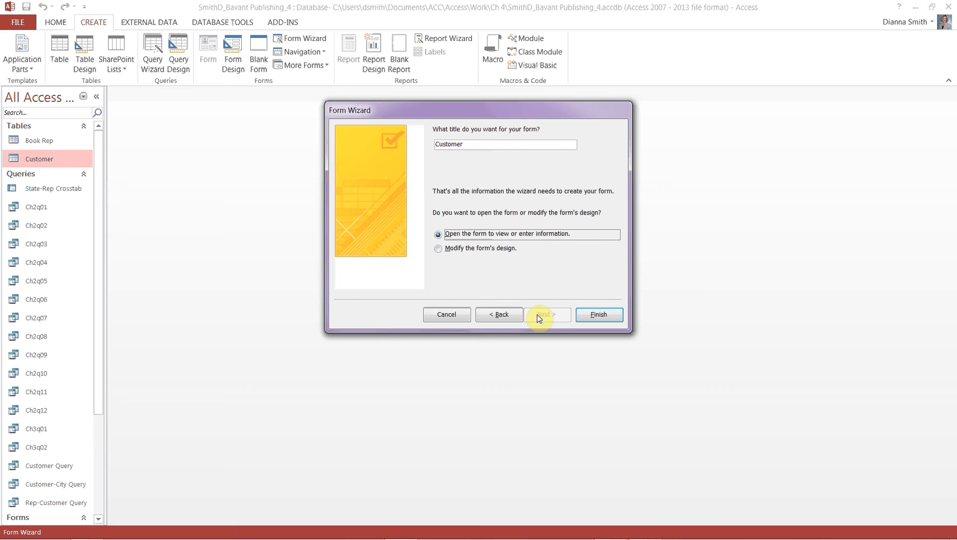
pyautogui.click(496, 144)
pyautogui.write('Finana')
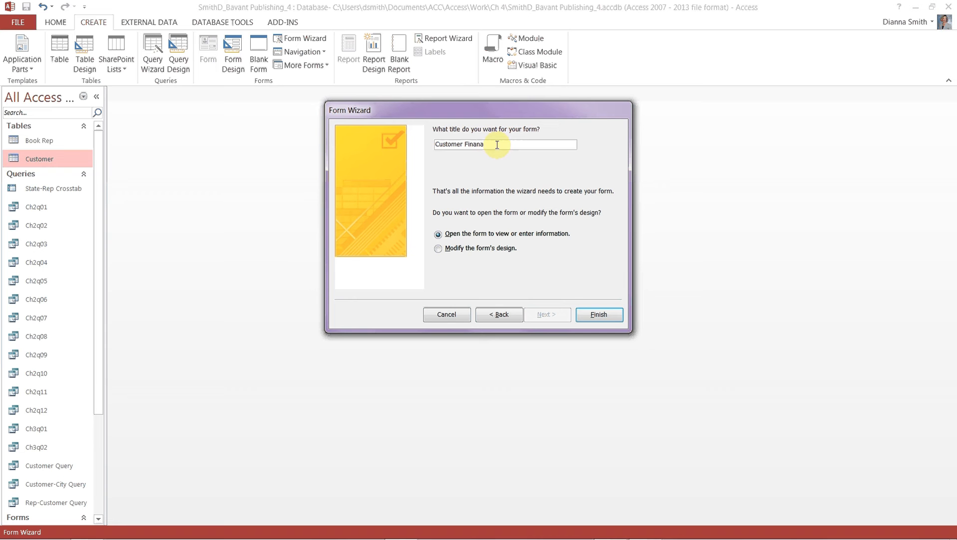
pyautogui.press('BackSpace')
pyautogui.write('cial Form')
# Finish the wizard, close the new form, and locate it under Forms in the Navigation Pane.
pyautogui.click(599, 314)
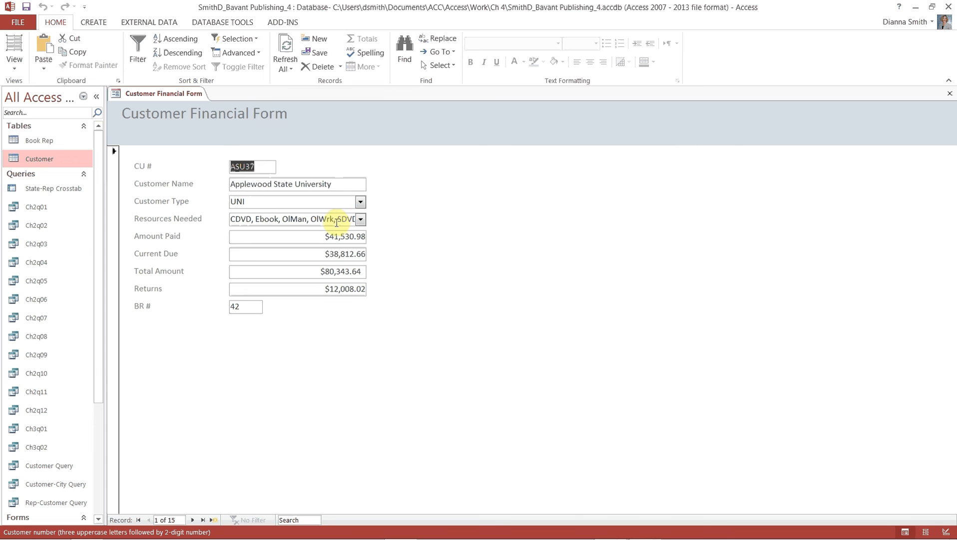
pyautogui.click(951, 95)
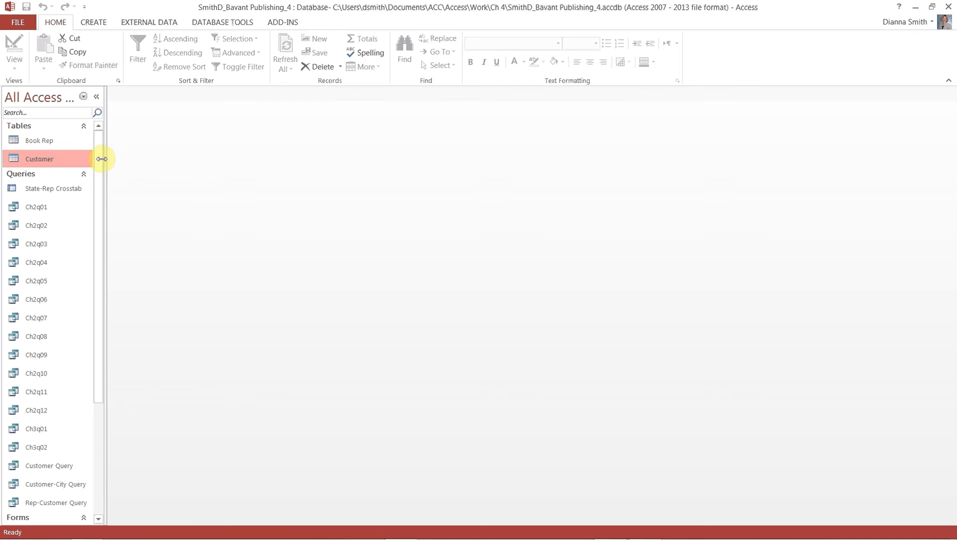
pyautogui.moveTo(102, 159); pyautogui.dragTo(86, 313)
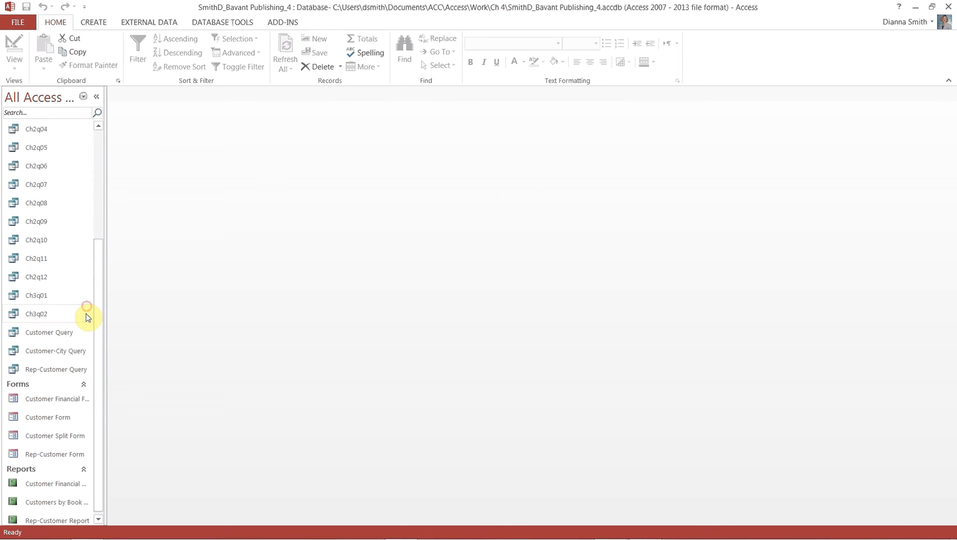
pyautogui.rightClick(78, 399)
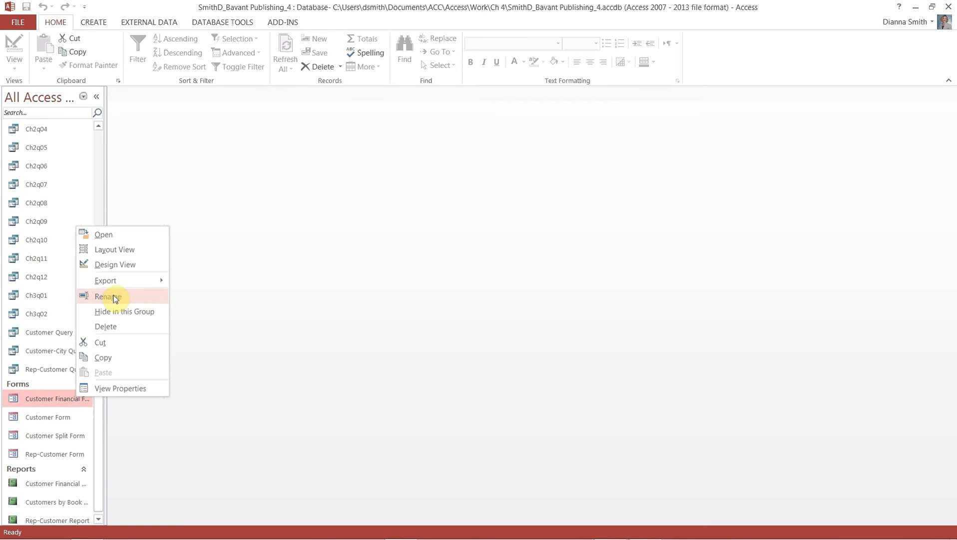
pyautogui.click(120, 251)
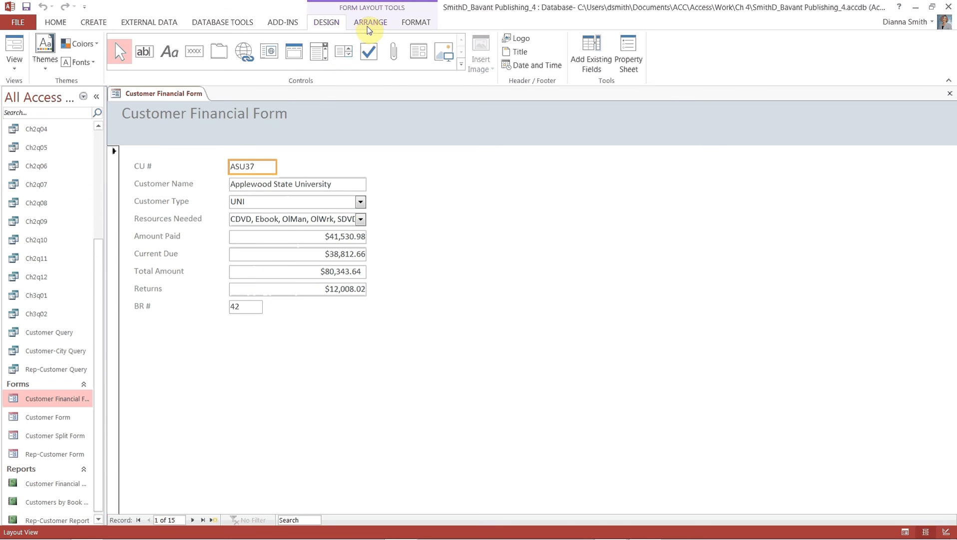
pyautogui.click(370, 25)
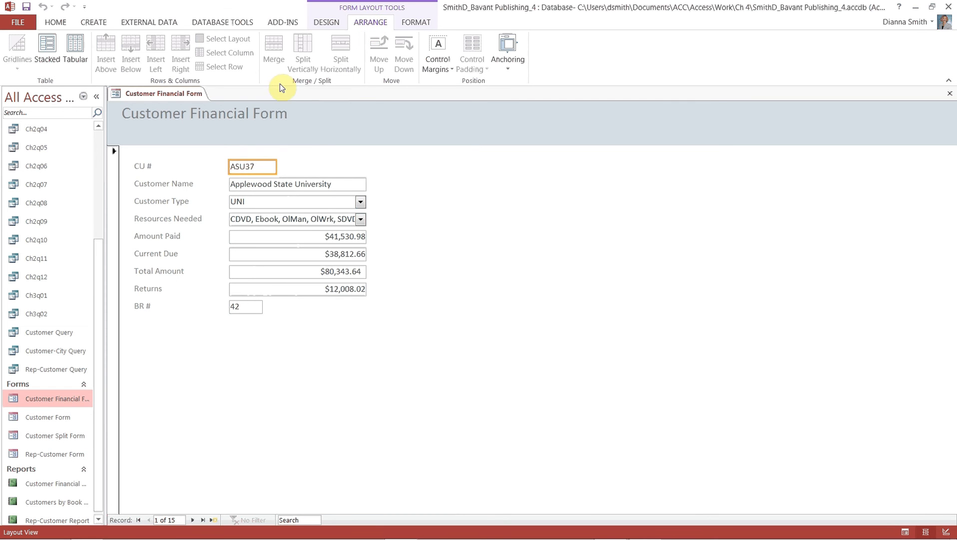
# Select all nine field labels, from CU # through BR #.
pyautogui.click(147, 170)
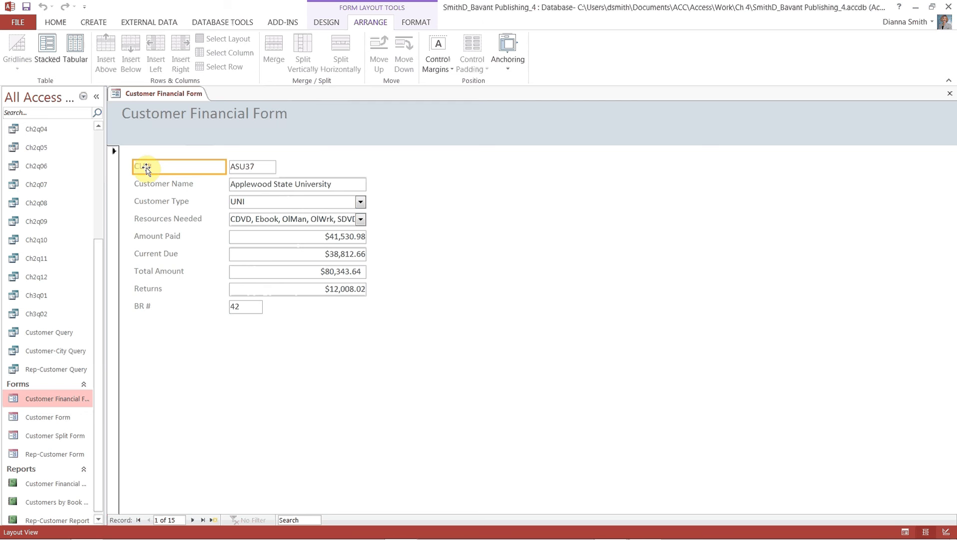
pyautogui.keyDown('shift'); pyautogui.click(143, 309); pyautogui.keyUp('shift')
pyautogui.keyDown('shift'); pyautogui.click(149, 288); pyautogui.keyUp('shift')
pyautogui.keyDown('shift'); pyautogui.click(156, 269); pyautogui.keyUp('shift')
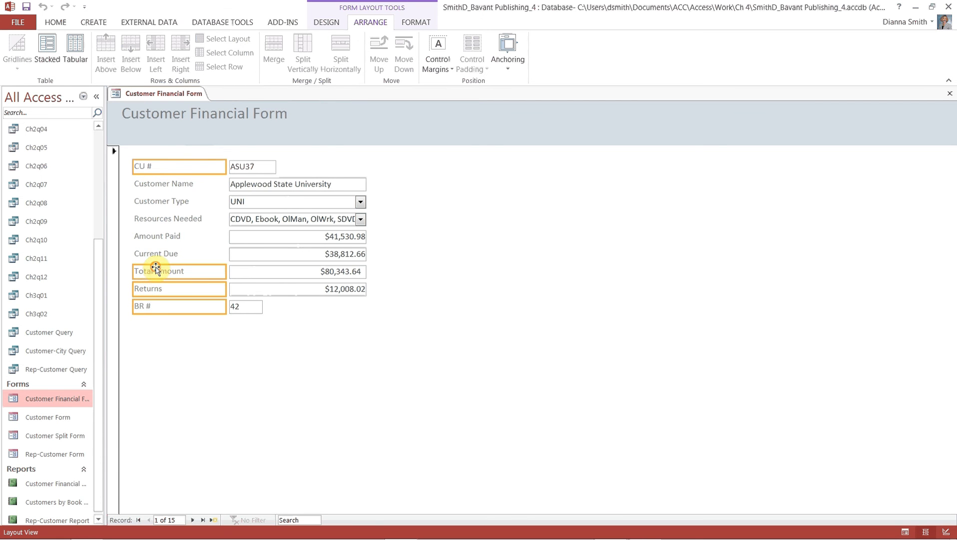
pyautogui.keyDown('shift'); pyautogui.click(155, 254); pyautogui.keyUp('shift')
pyautogui.keyDown('shift'); pyautogui.click(152, 237); pyautogui.keyUp('shift')
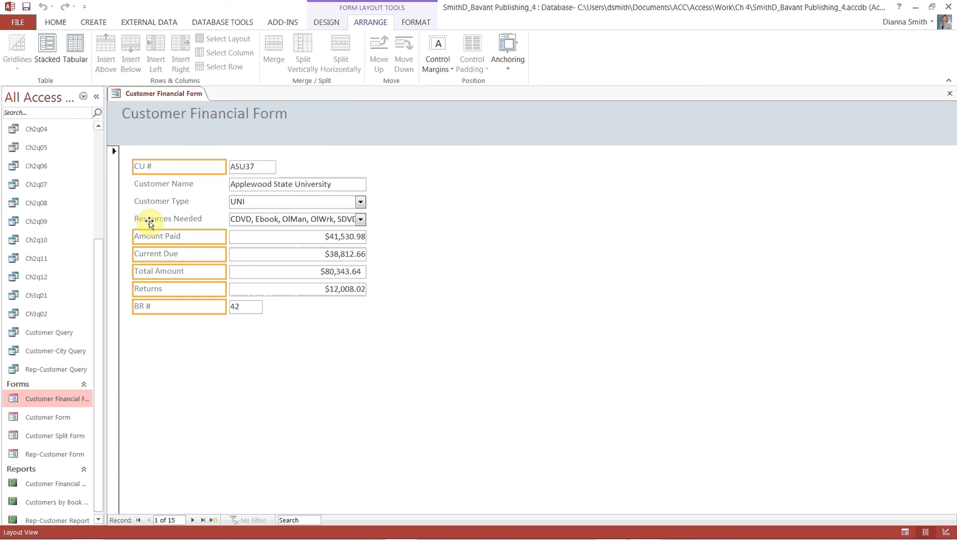
pyautogui.keyDown('shift'); pyautogui.click(149, 221); pyautogui.keyUp('shift')
pyautogui.keyDown('shift'); pyautogui.click(152, 201); pyautogui.keyUp('shift')
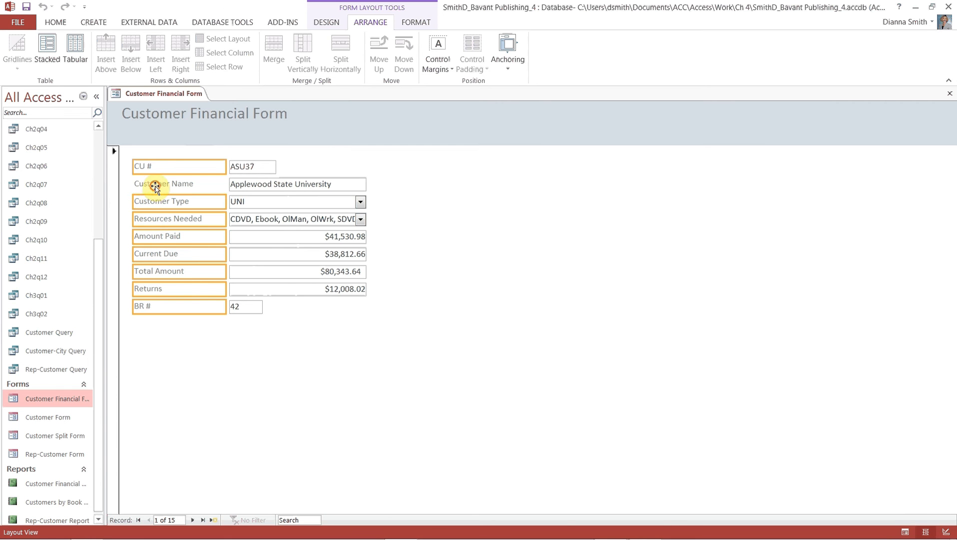
pyautogui.keyDown('shift'); pyautogui.click(155, 186); pyautogui.keyUp('shift')
# Add all nine field boxes, CU # through BR #, to the selection.
pyautogui.keyDown('ctrl'); pyautogui.click(253, 167); pyautogui.keyUp('ctrl')
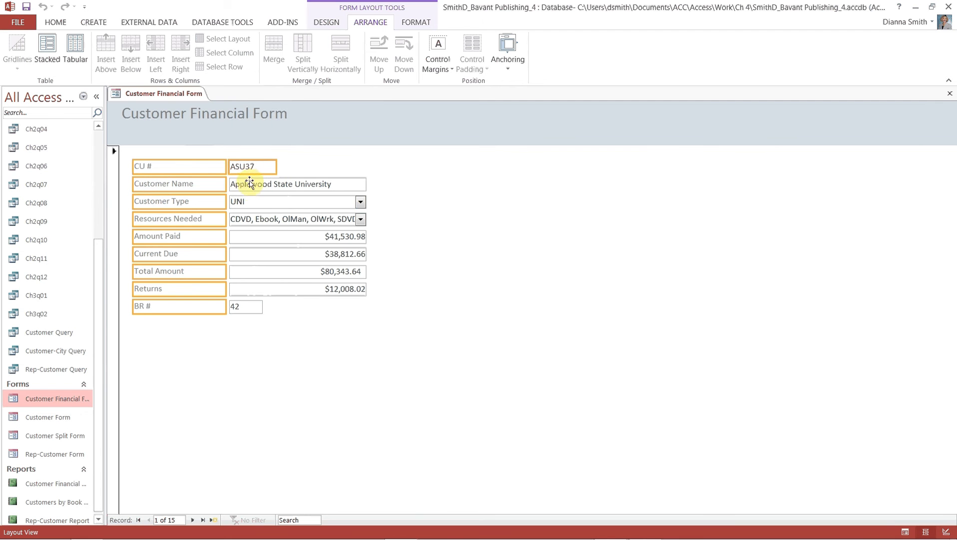
pyautogui.keyDown('ctrl'); pyautogui.click(250, 183); pyautogui.keyUp('ctrl')
pyautogui.keyDown('ctrl'); pyautogui.click(243, 203); pyautogui.keyUp('ctrl')
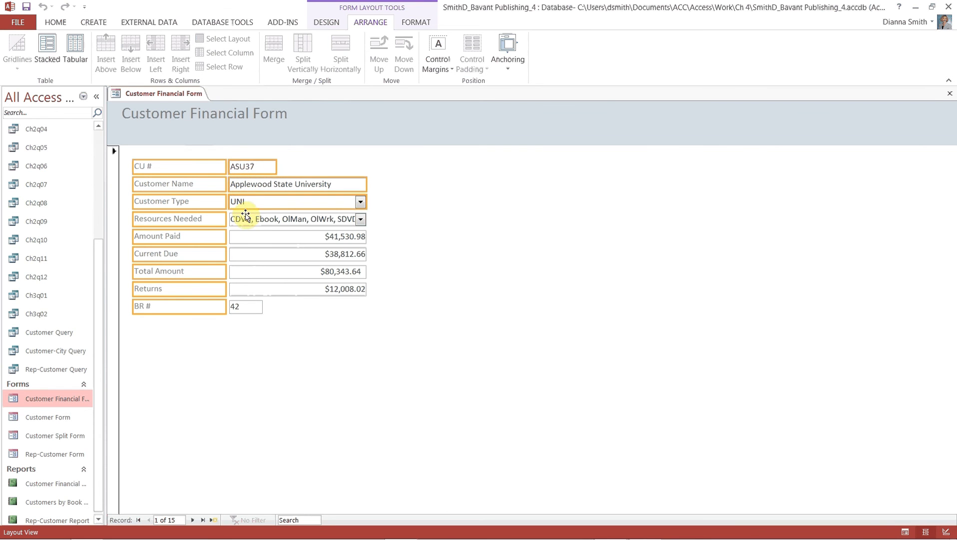
pyautogui.keyDown('ctrl'); pyautogui.click(245, 218); pyautogui.keyUp('ctrl')
pyautogui.keyDown('ctrl'); pyautogui.click(244, 239); pyautogui.keyUp('ctrl')
pyautogui.keyDown('ctrl'); pyautogui.click(246, 256); pyautogui.keyUp('ctrl')
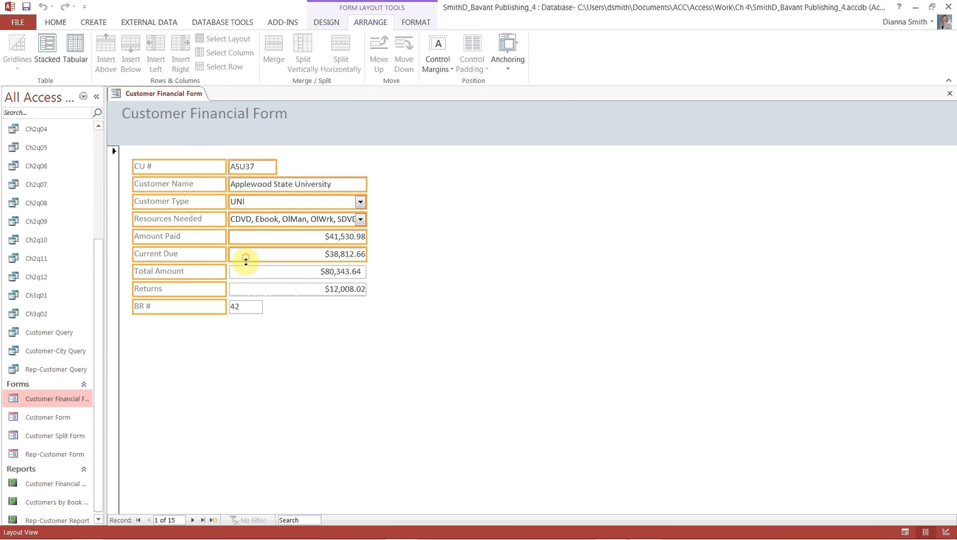
pyautogui.keyDown('ctrl'); pyautogui.click(248, 271); pyautogui.keyUp('ctrl')
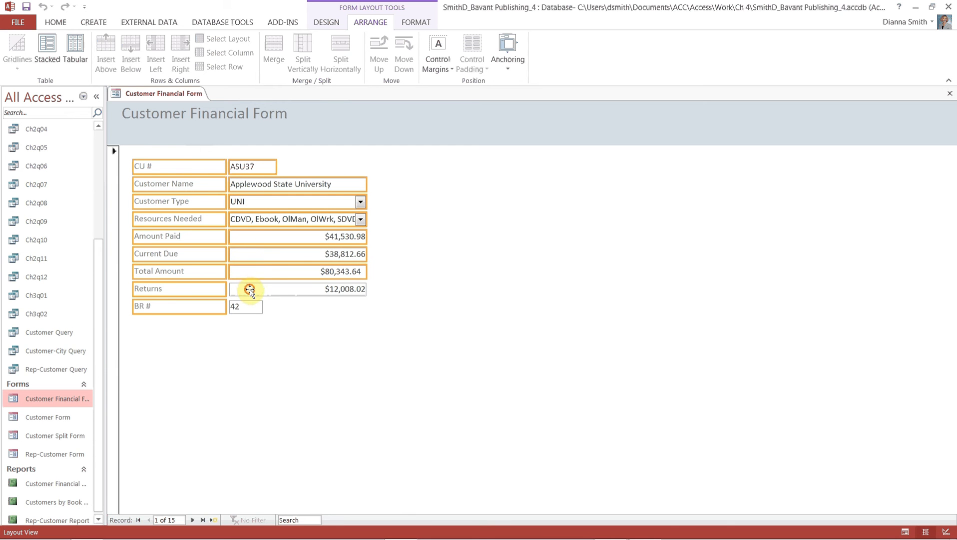
pyautogui.keyDown('ctrl'); pyautogui.click(249, 290); pyautogui.keyUp('ctrl')
pyautogui.keyDown('ctrl'); pyautogui.click(250, 308); pyautogui.keyUp('ctrl')
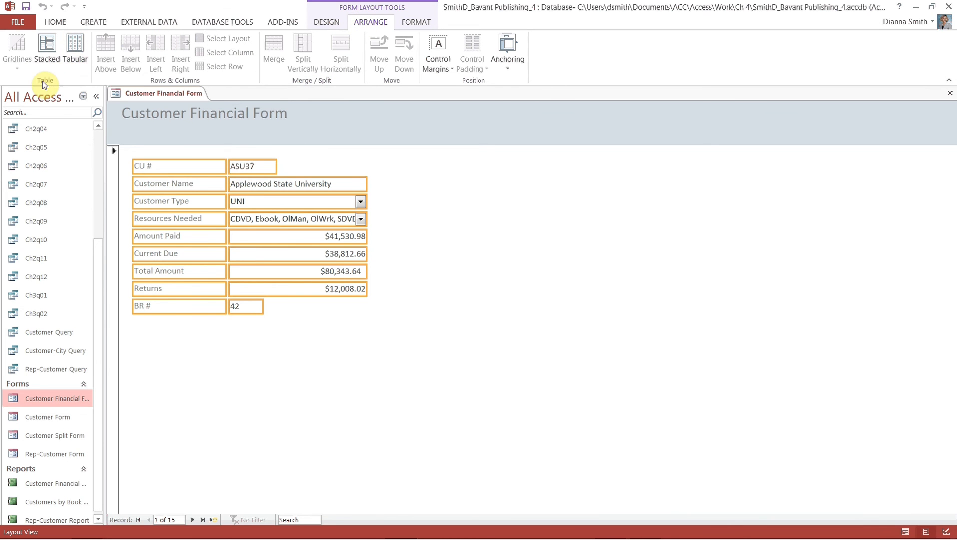
# Apply a Stacked layout to all the selected labels and fields.
pyautogui.click(48, 47)
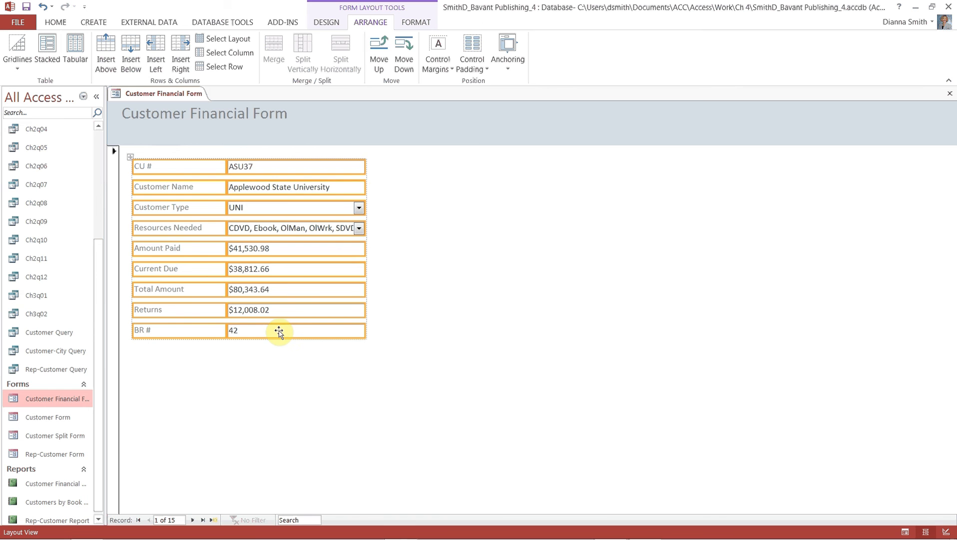
pyautogui.click(328, 23)
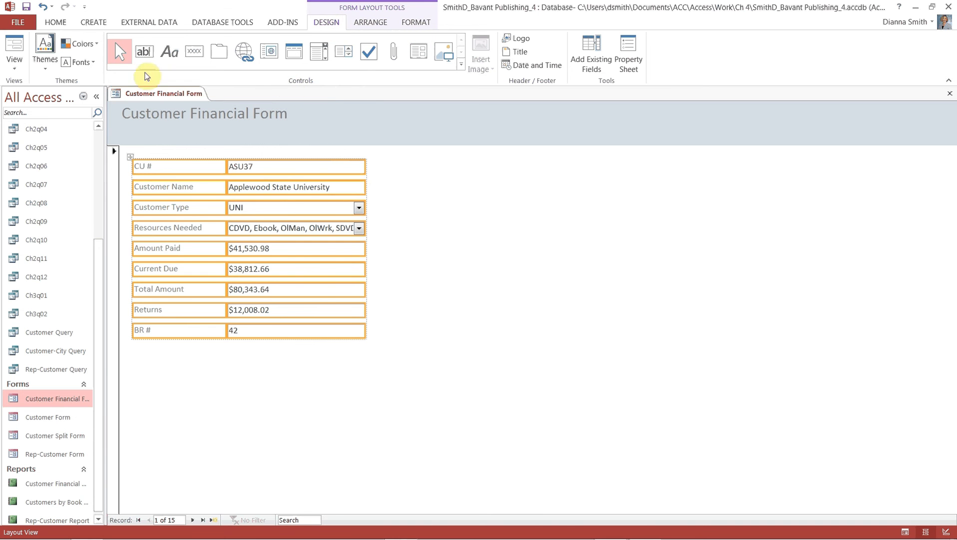
# Insert the date in 23-Jun-14 format into the header, excluding the time.
pyautogui.click(522, 68)
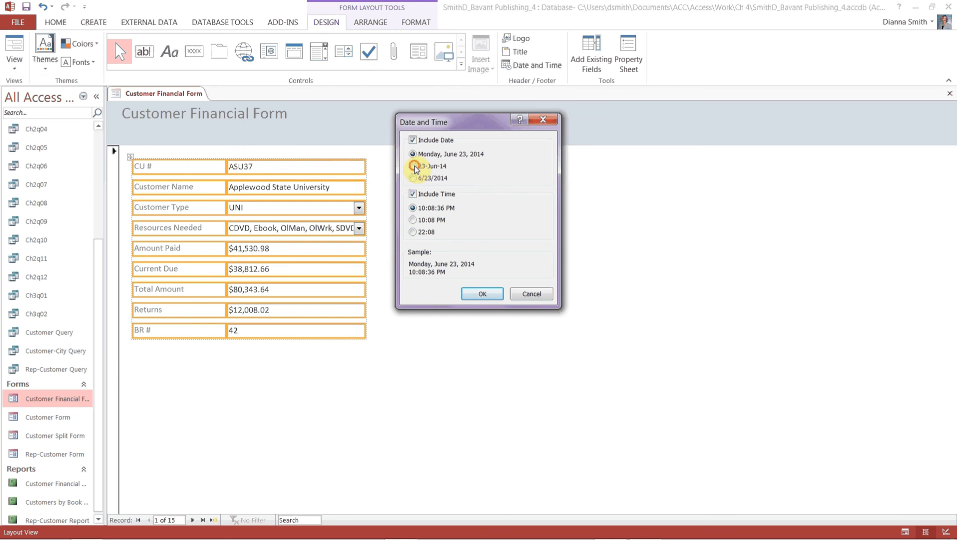
pyautogui.click(413, 167)
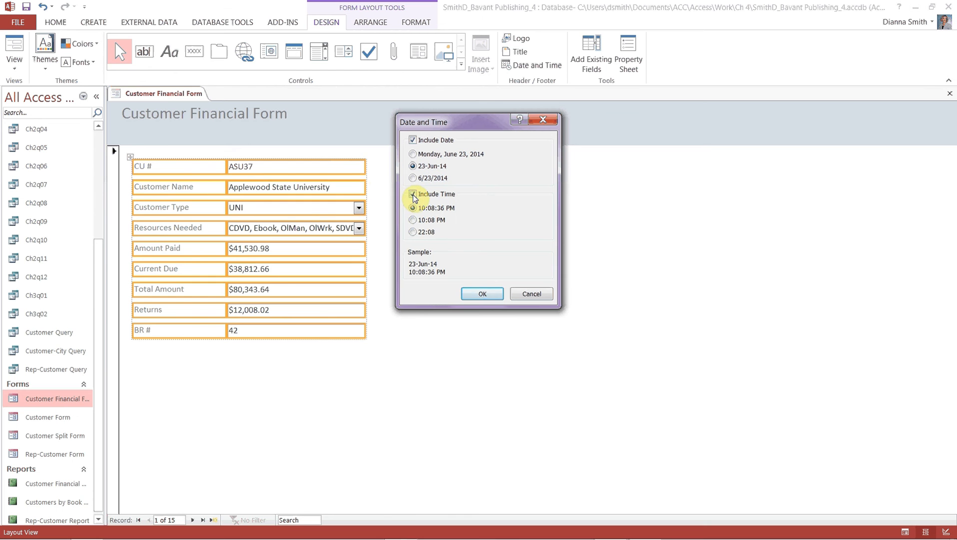
pyautogui.click(413, 194)
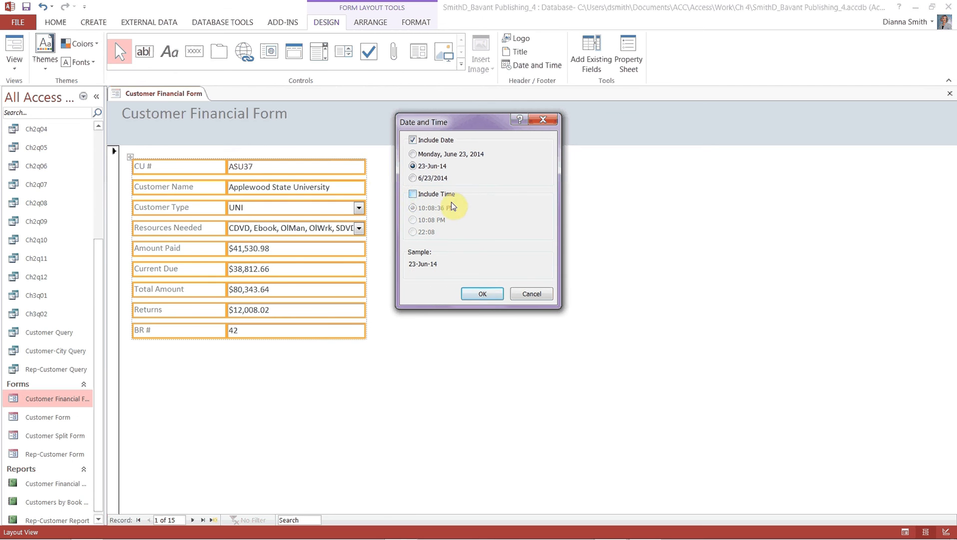
pyautogui.click(482, 293)
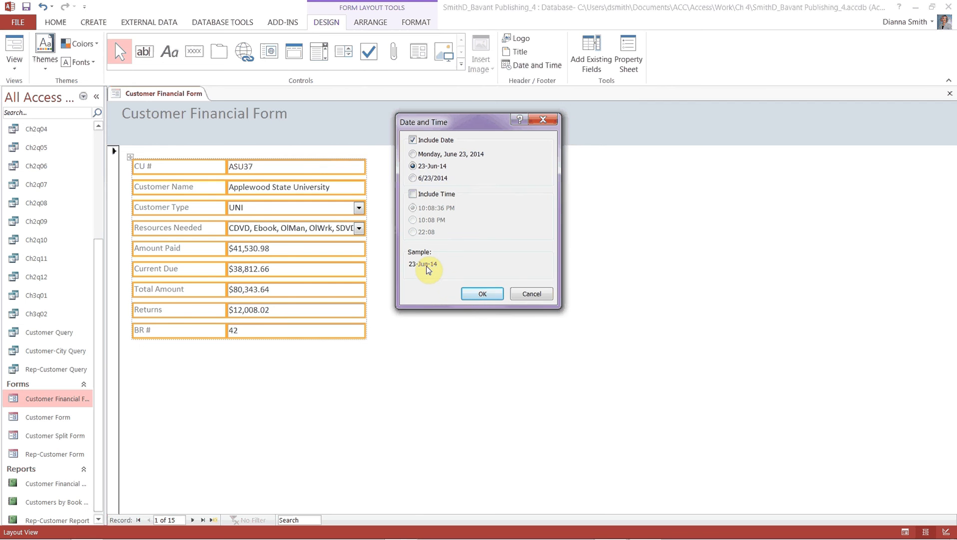
pyautogui.click(482, 294)
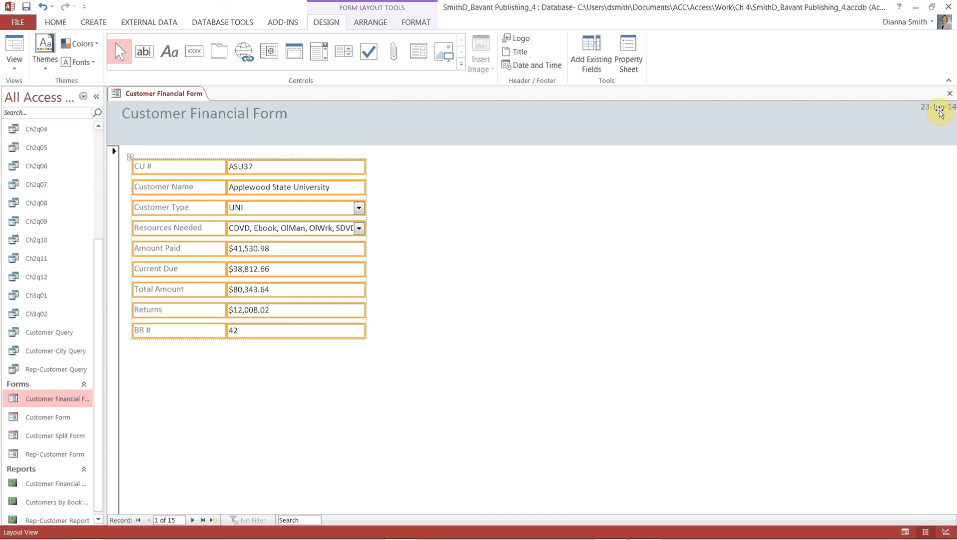
pyautogui.click(939, 107)
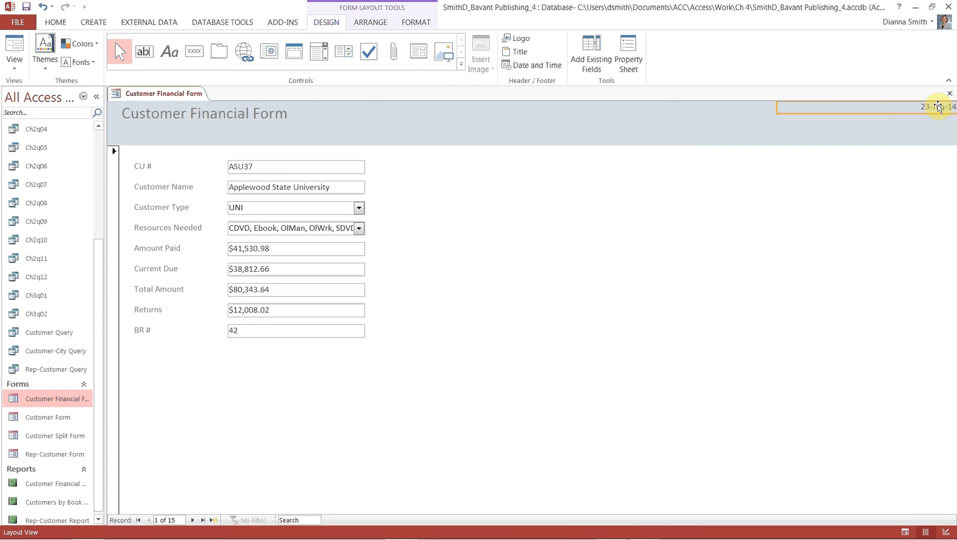
pyautogui.click(429, 23)
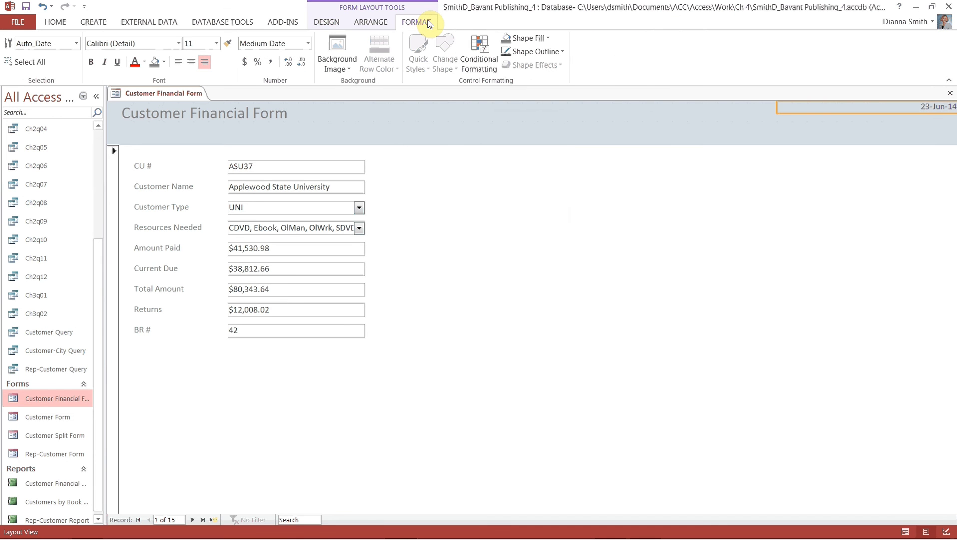
# Bold the 23-Jun-14 header date and move it into the empty cell below.
pyautogui.click(92, 63)
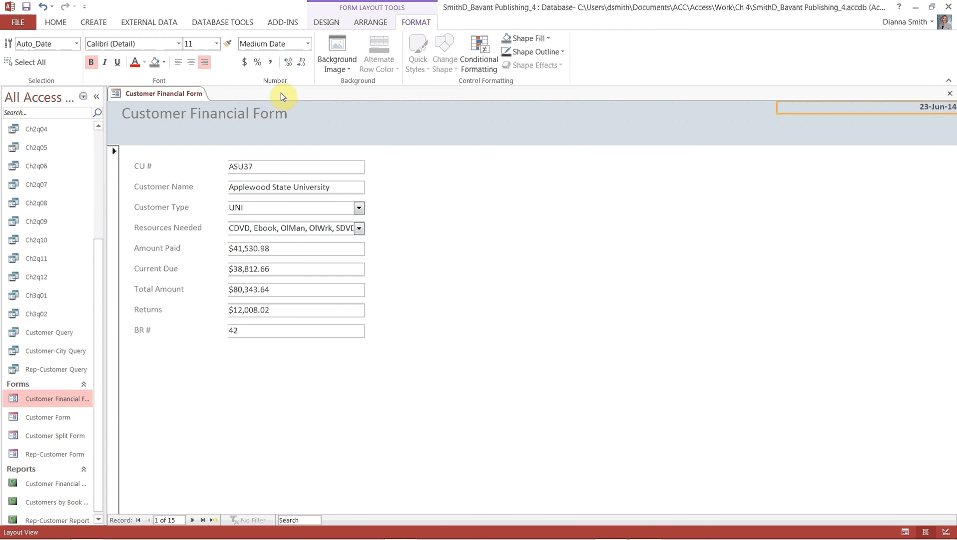
pyautogui.click(781, 117)
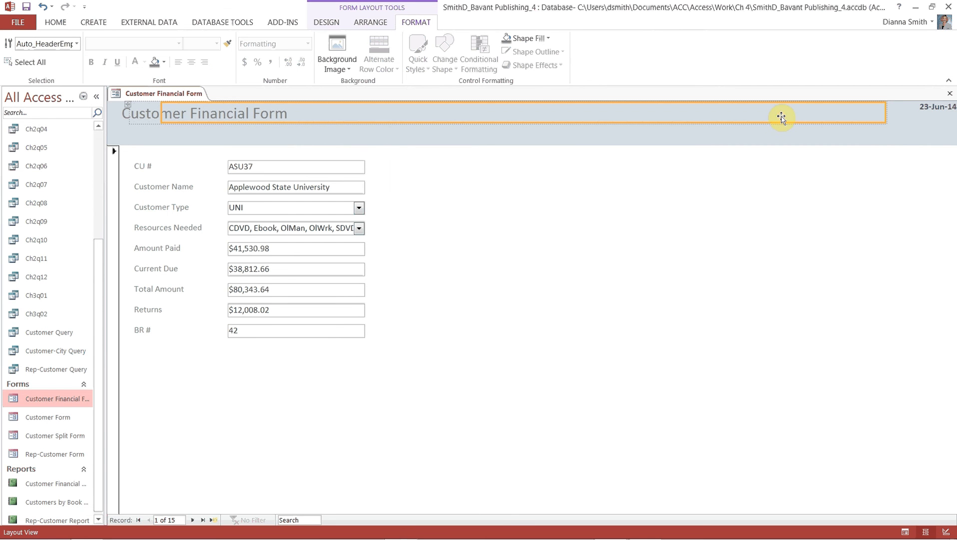
pyautogui.click(921, 109)
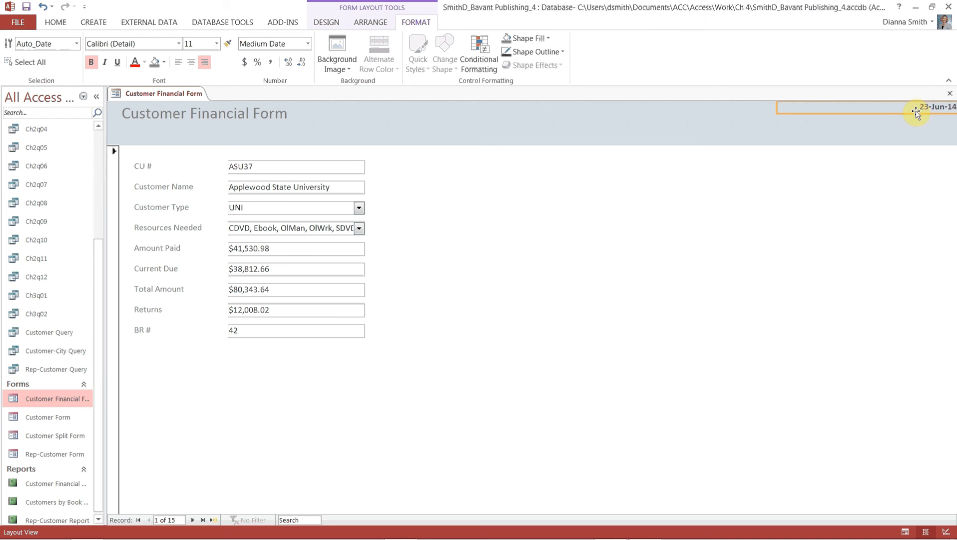
pyautogui.moveTo(917, 114); pyautogui.dragTo(906, 140)
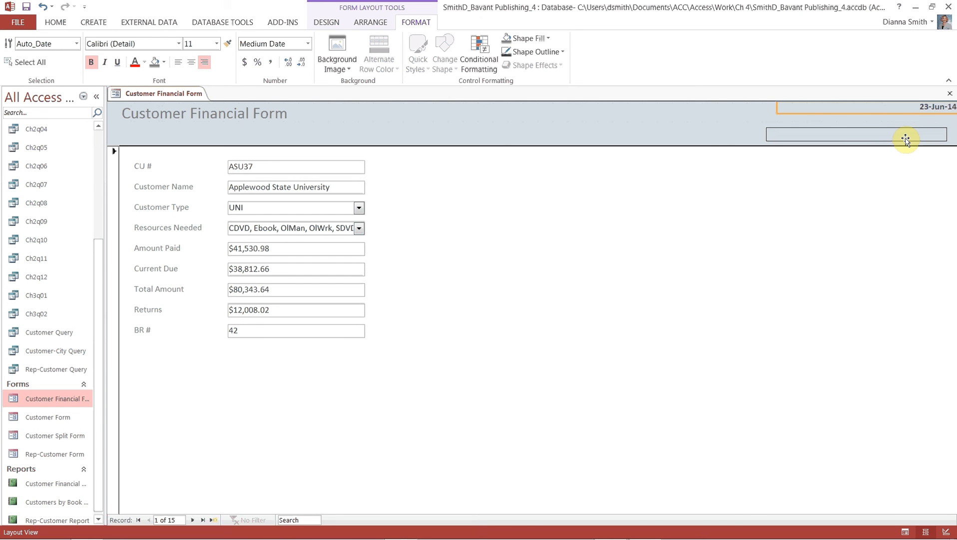
pyautogui.moveTo(906, 140); pyautogui.dragTo(906, 140)
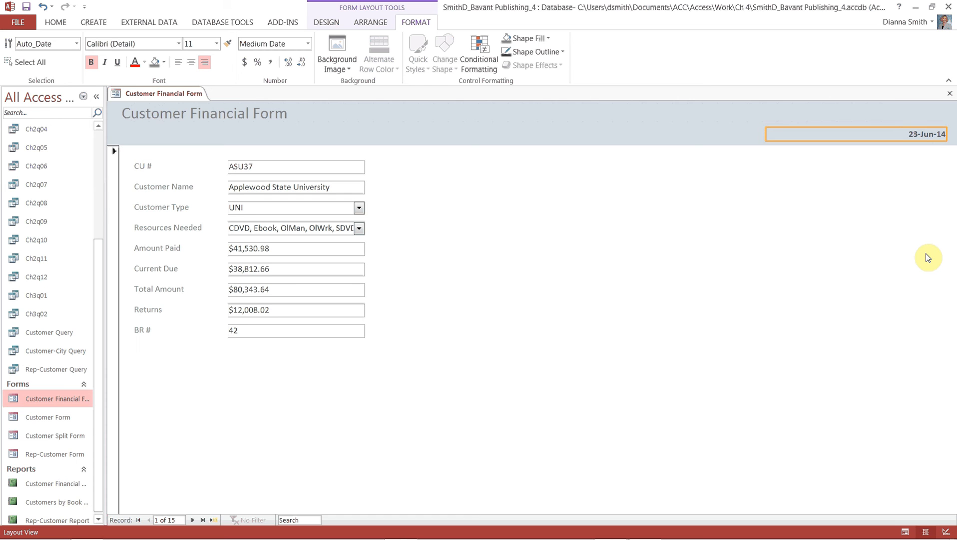
# Select the Customer Type and Resources Needed labels and boxes, and drag them below BR #.
pyautogui.click(178, 206)
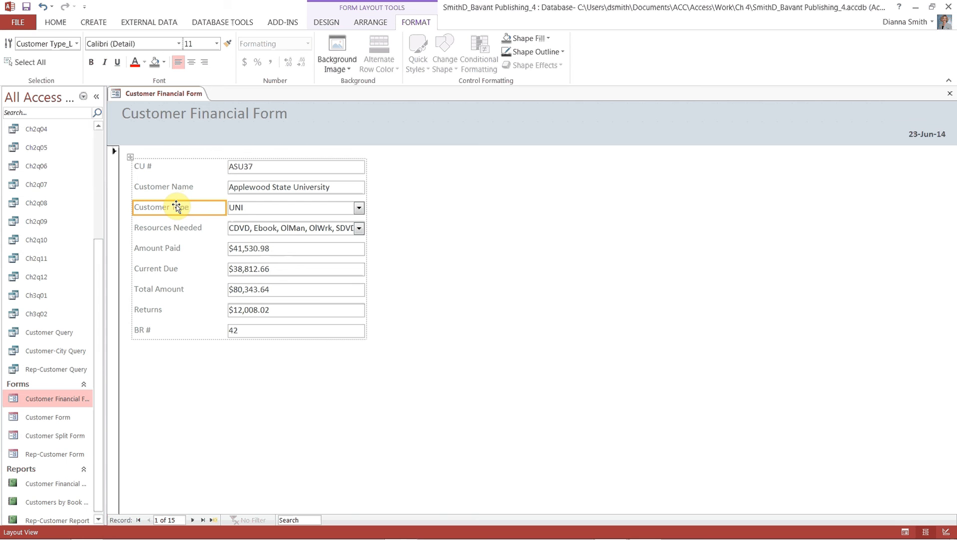
pyautogui.keyDown('ctrl'); pyautogui.click(314, 210); pyautogui.keyUp('ctrl')
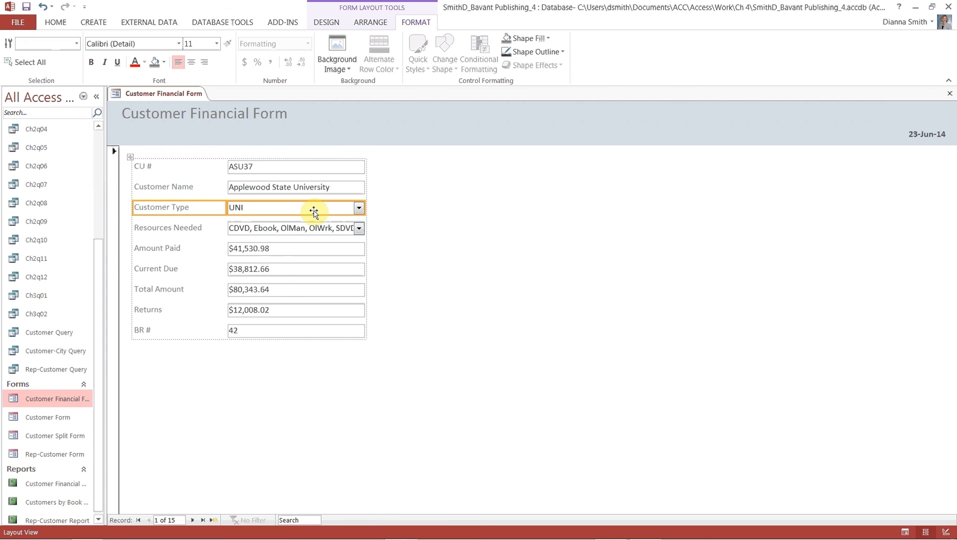
pyautogui.keyDown('ctrl'); pyautogui.click(190, 228); pyautogui.keyUp('ctrl')
pyautogui.keyDown('ctrl'); pyautogui.click(265, 228); pyautogui.keyUp('ctrl')
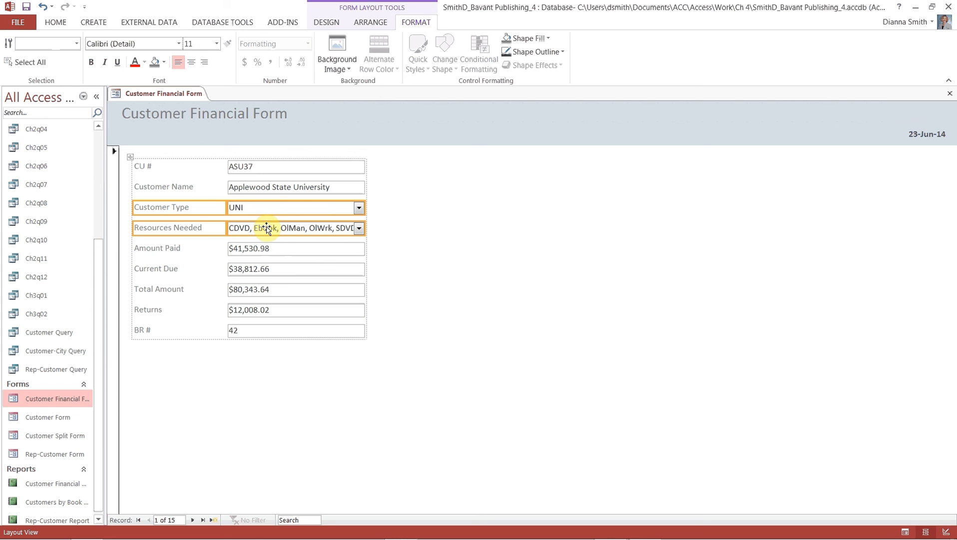
pyautogui.moveTo(267, 227); pyautogui.dragTo(261, 336)
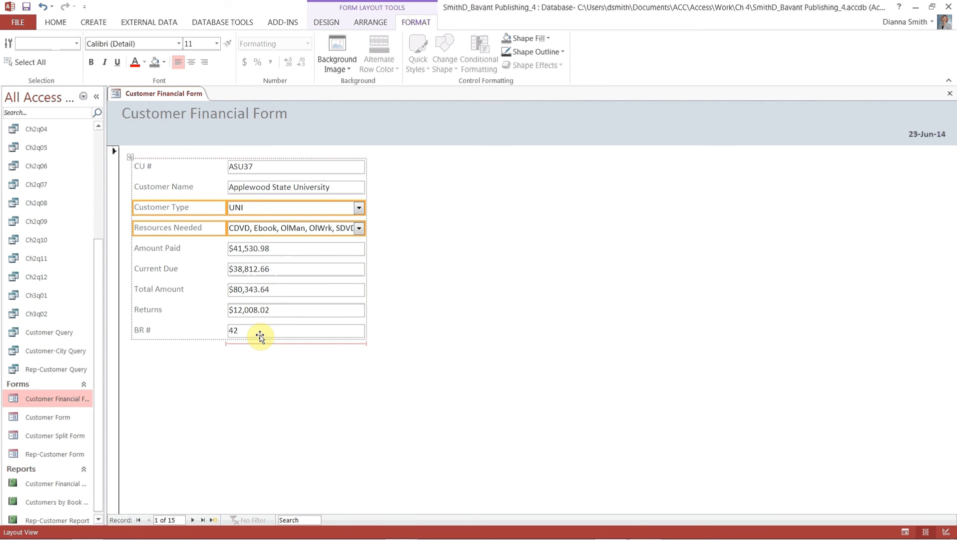
pyautogui.moveTo(260, 336); pyautogui.dragTo(260, 337)
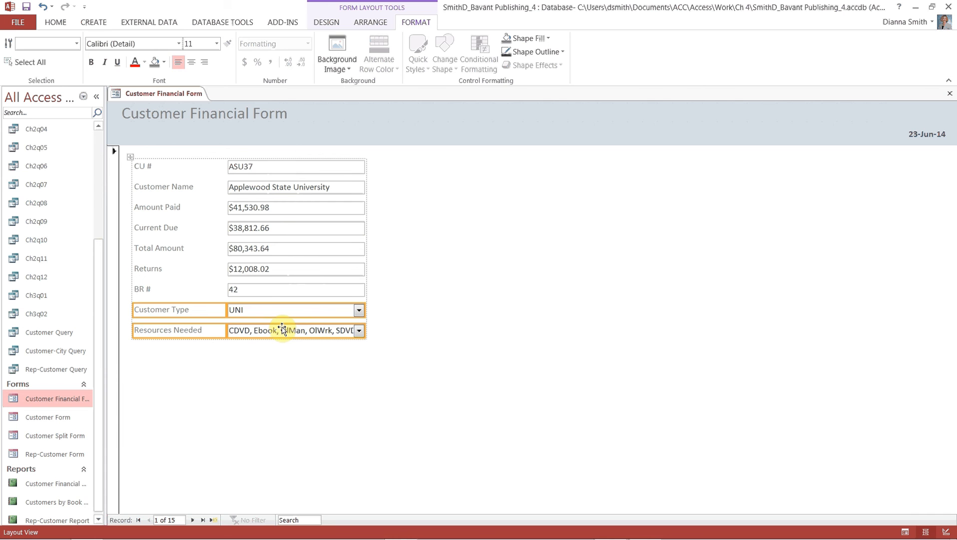
# Drag City from the Field List onto the form between Customer Name and Amount Paid.
pyautogui.click(320, 26)
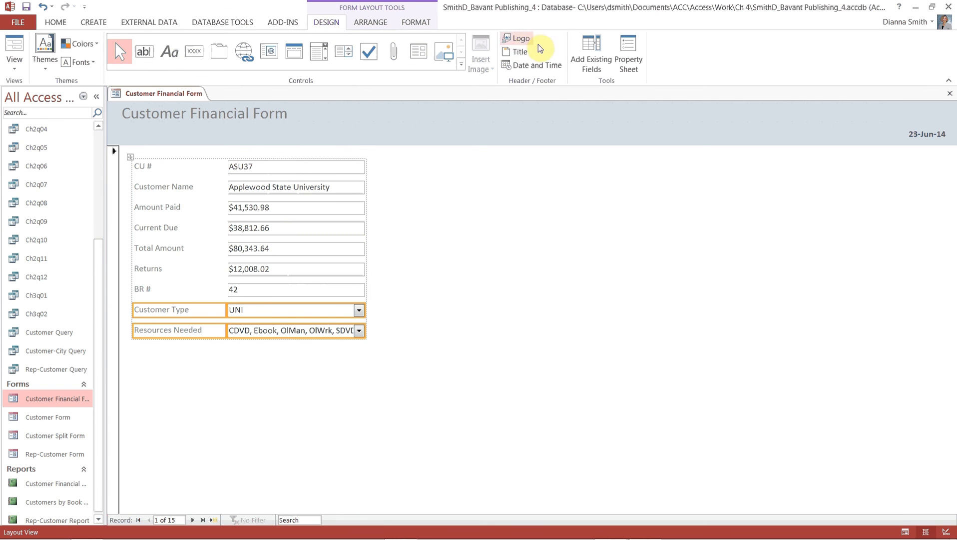
pyautogui.click(591, 63)
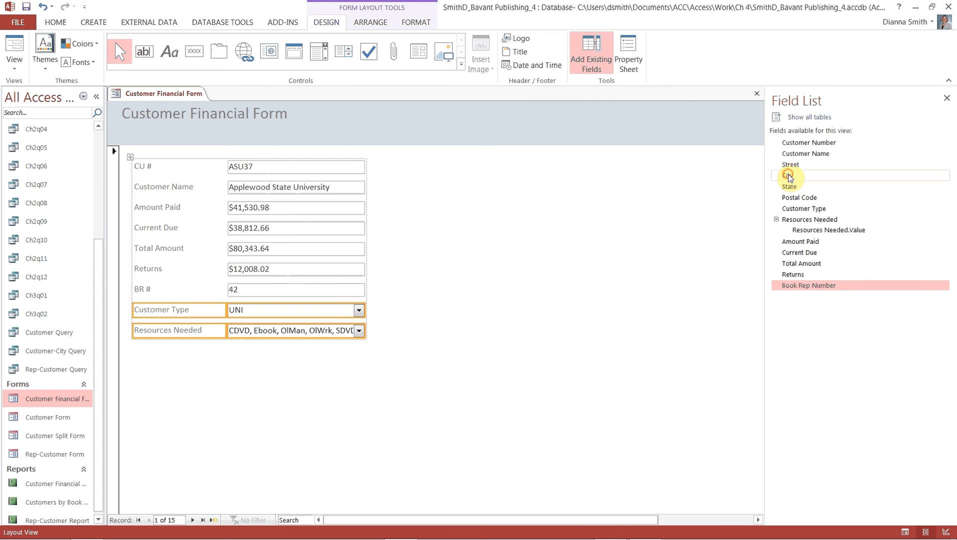
pyautogui.moveTo(789, 177); pyautogui.dragTo(358, 206)
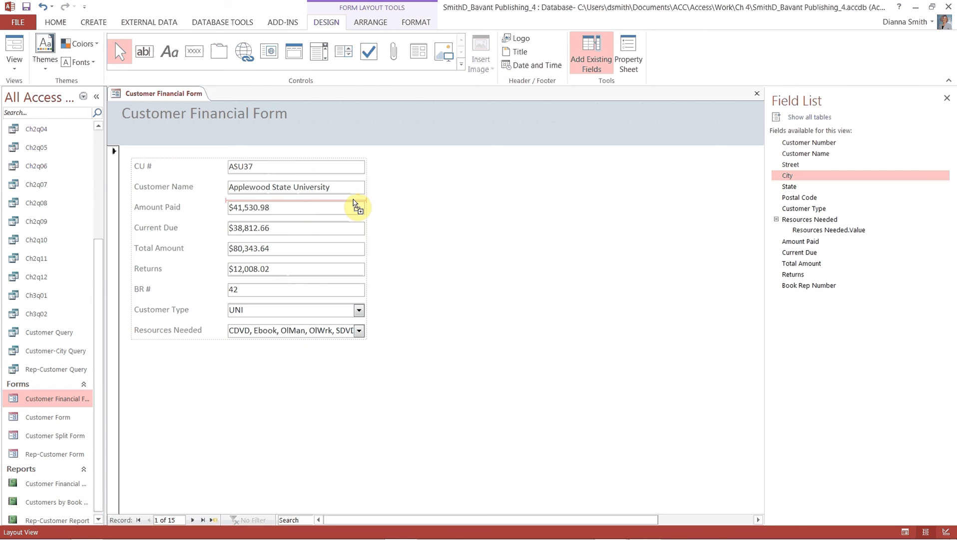
pyautogui.moveTo(358, 206); pyautogui.dragTo(358, 207)
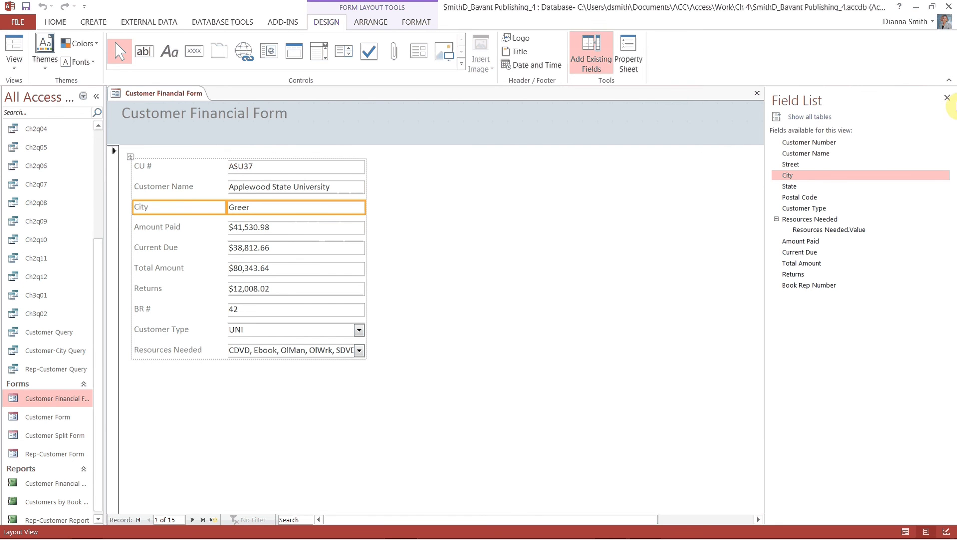
pyautogui.click(593, 65)
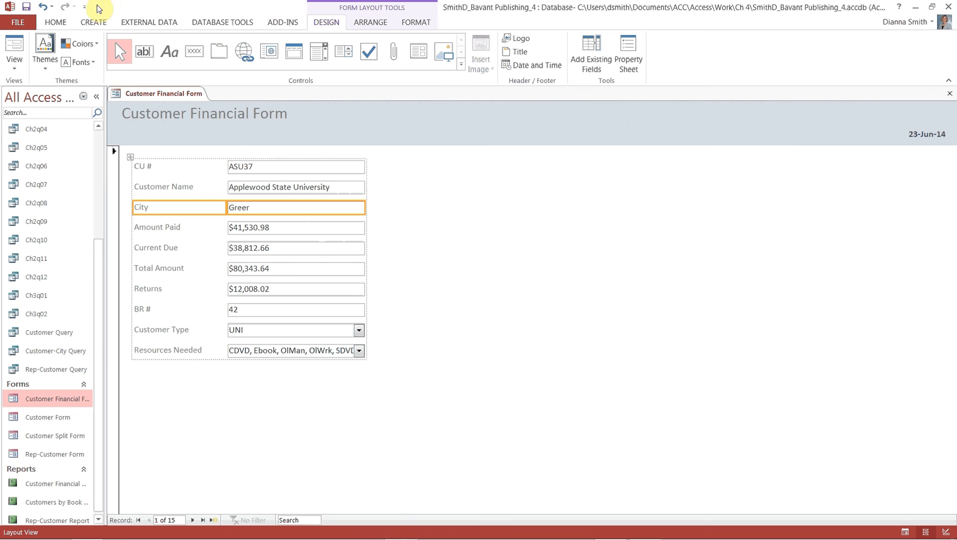
# Open the Advanced Filter/Sort grid for the Customer Financial Form and enlarge the Customer field list.
pyautogui.click(54, 24)
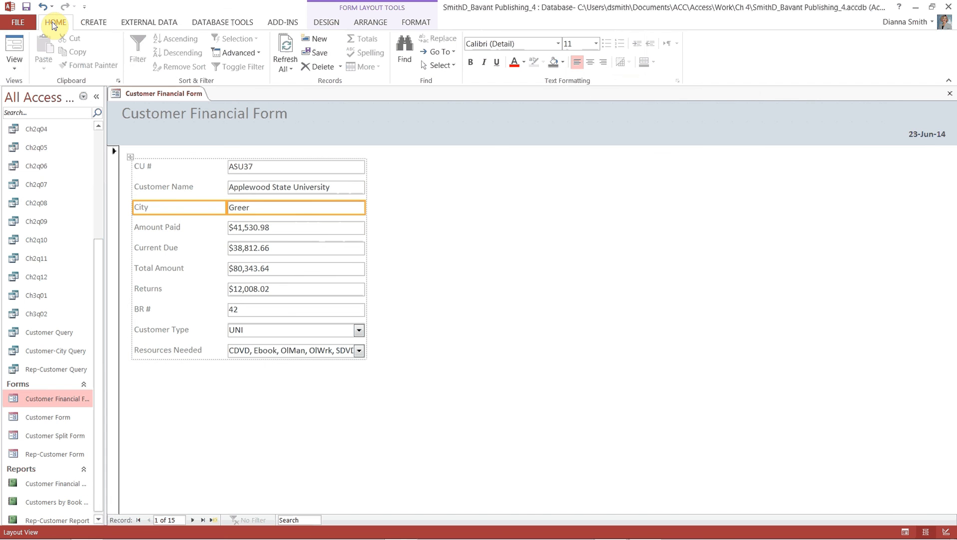
pyautogui.click(234, 54)
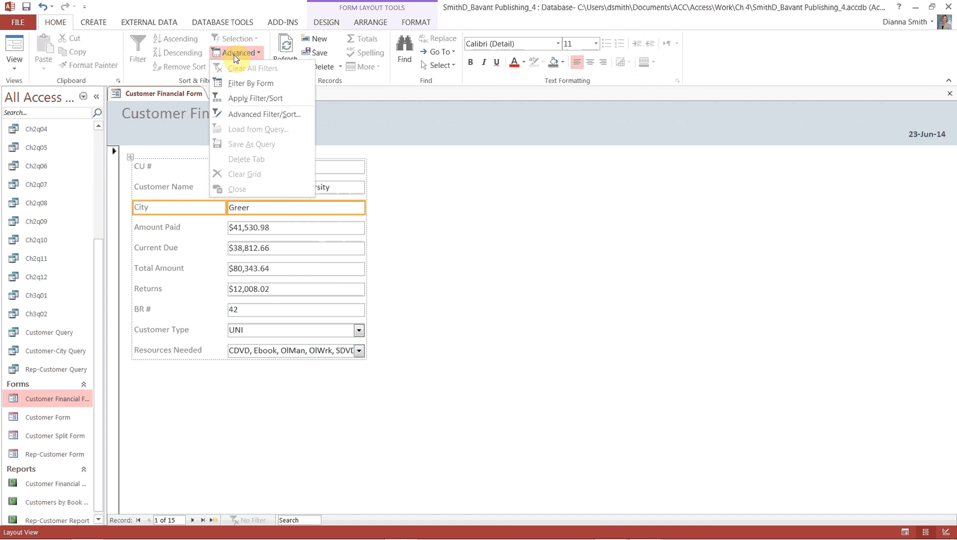
pyautogui.click(251, 115)
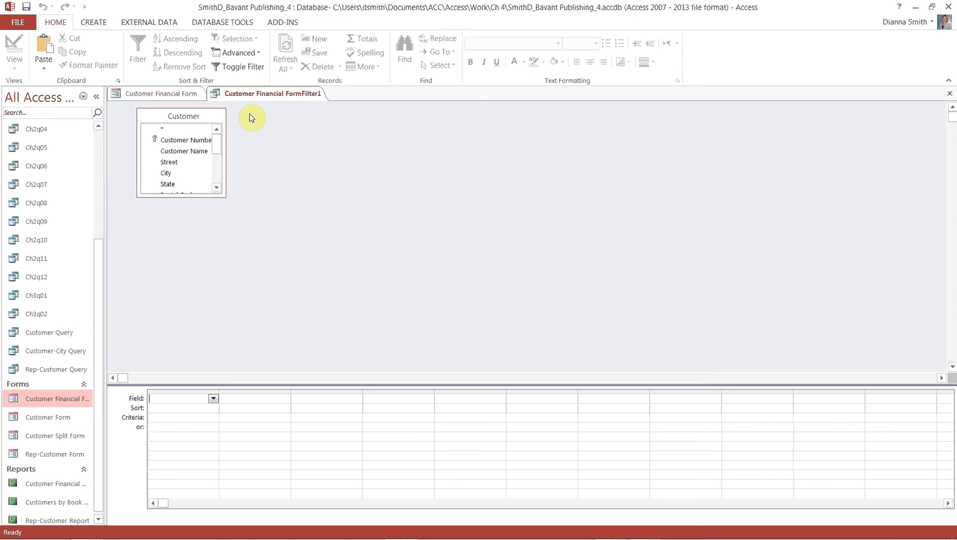
pyautogui.moveTo(224, 195); pyautogui.dragTo(249, 298)
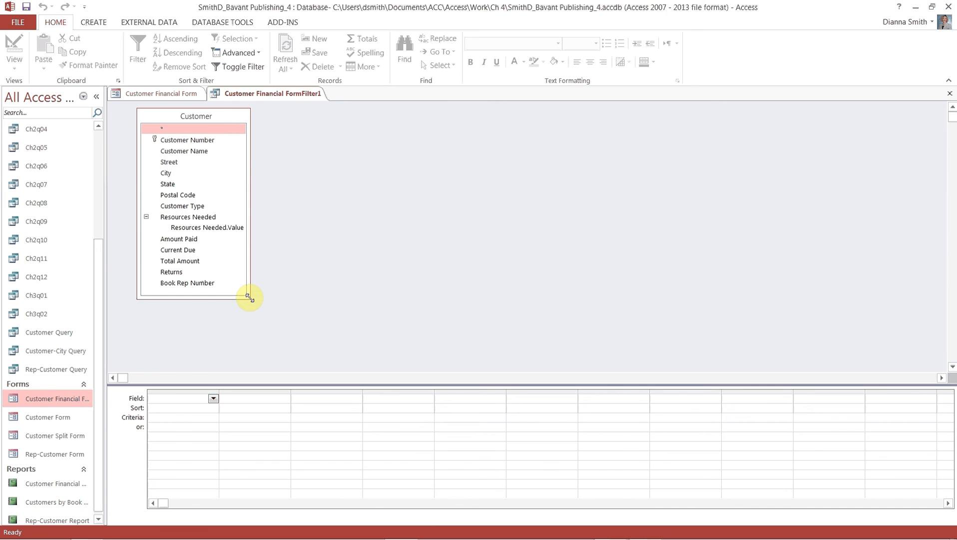
# Sort by Customer Name ascending, add City with criterion G*, and apply the filter.
pyautogui.doubleClick(199, 153)
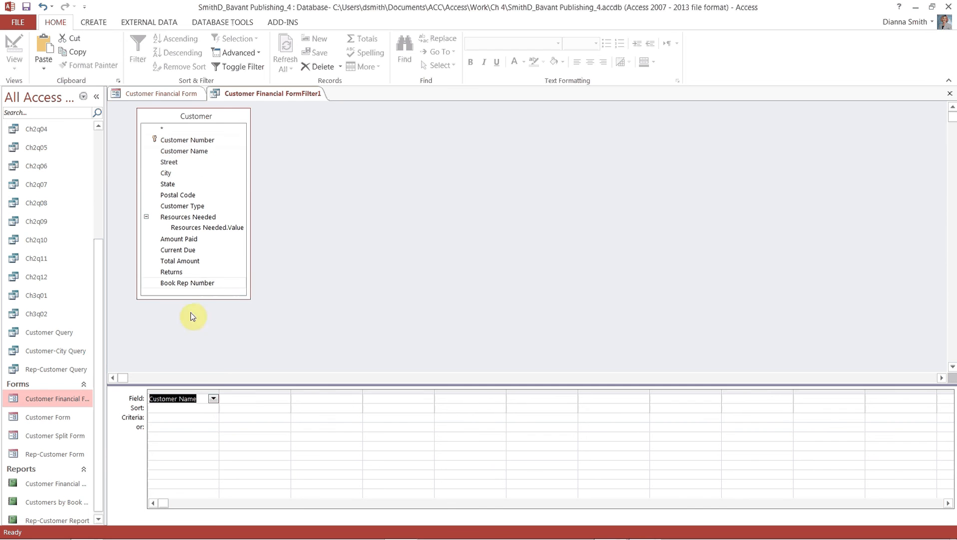
pyautogui.click(186, 411)
pyautogui.click(213, 408)
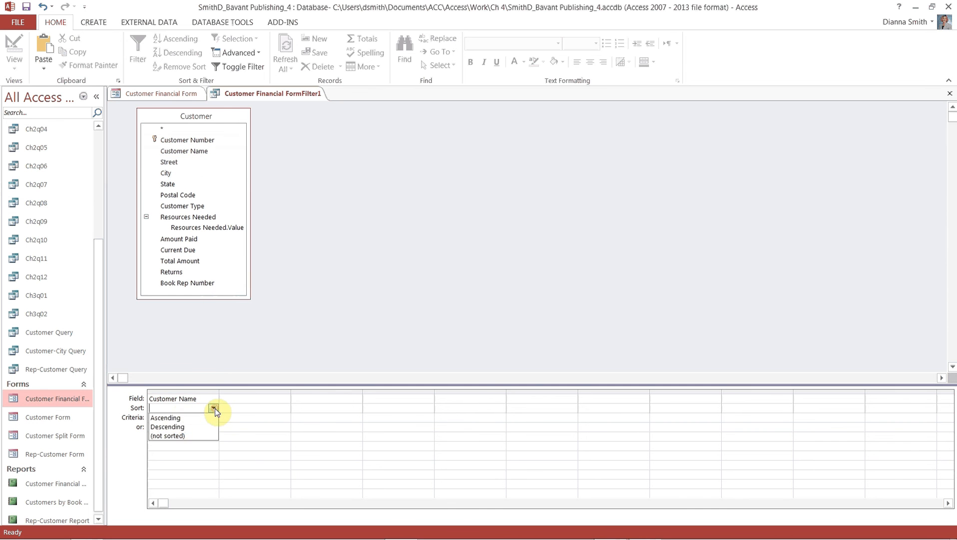
pyautogui.click(178, 418)
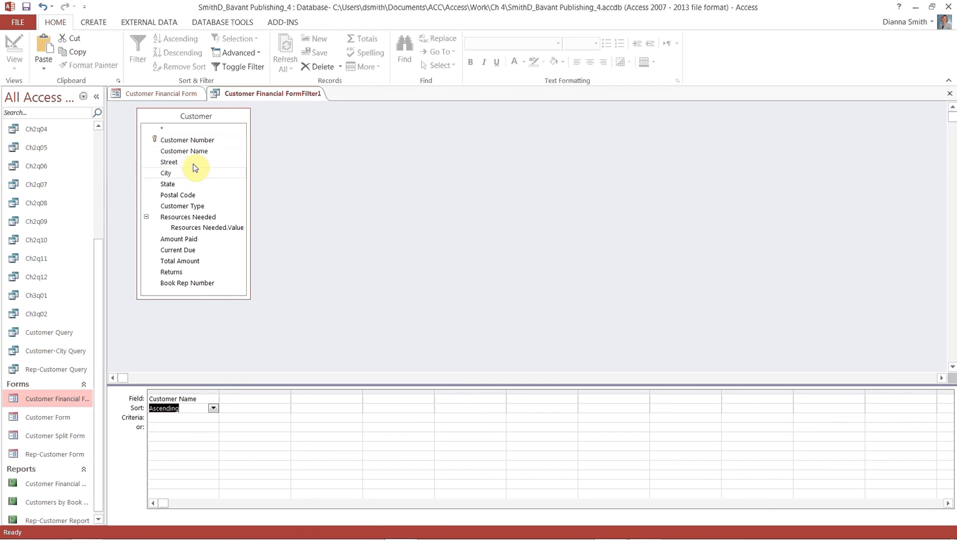
pyautogui.doubleClick(183, 174)
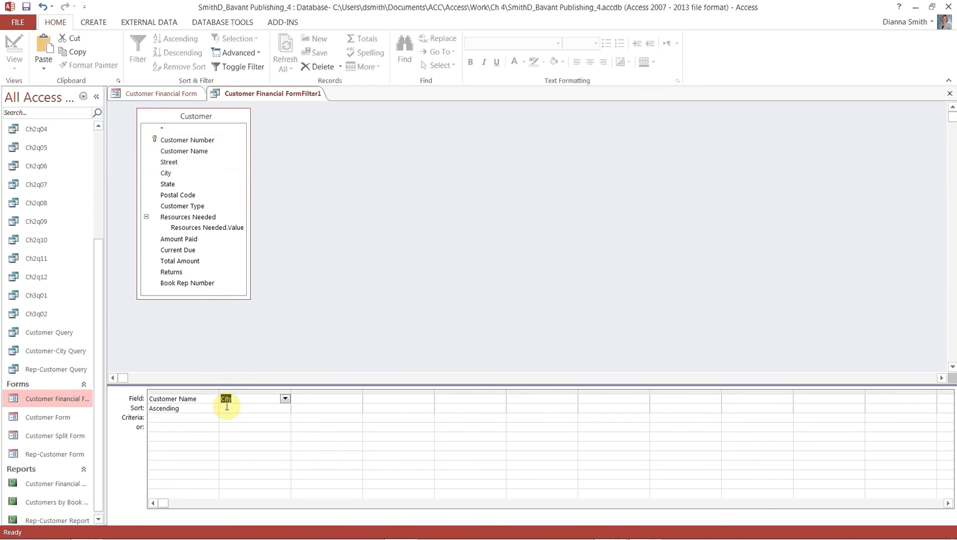
pyautogui.click(239, 418)
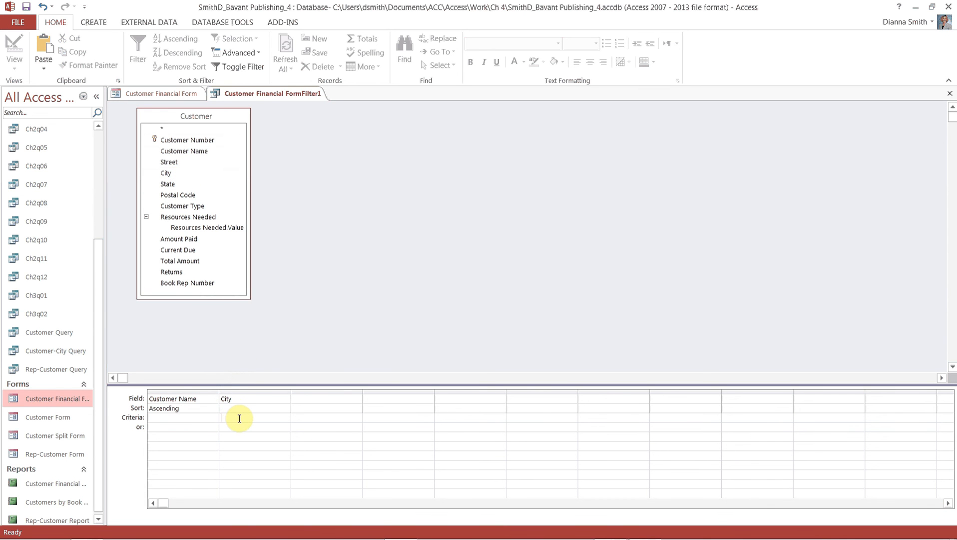
pyautogui.write('G')
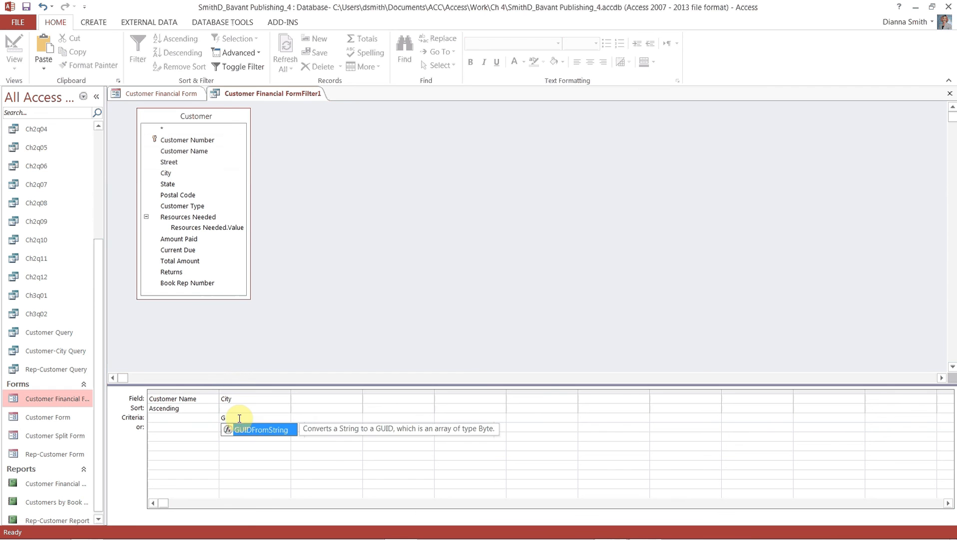
pyautogui.write('*')
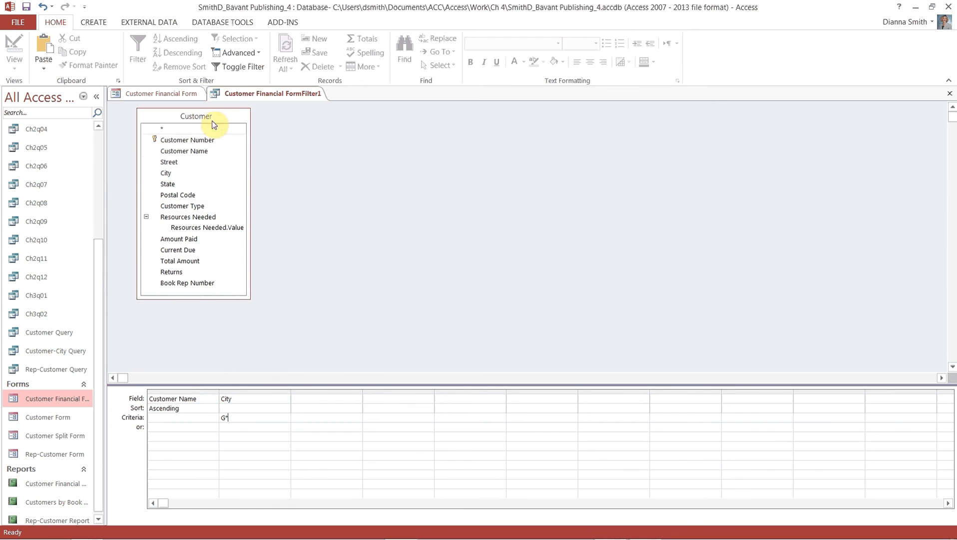
pyautogui.click(234, 70)
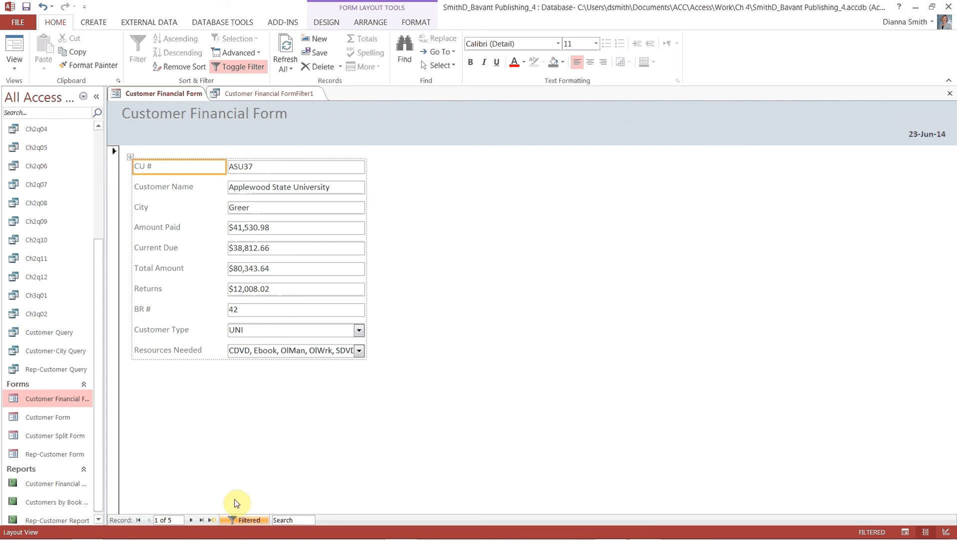
# Step through the five filtered customer records, then return to the first one.
pyautogui.click(193, 520)
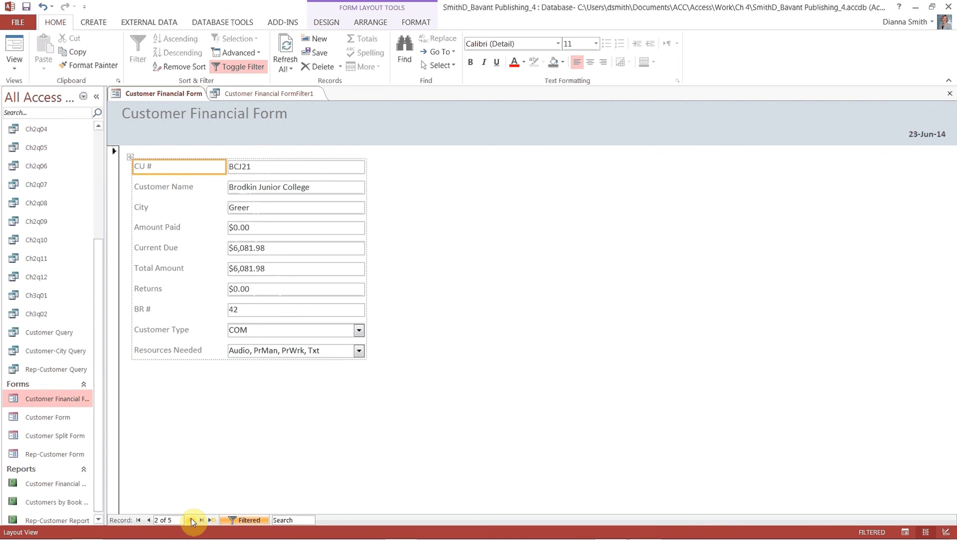
pyautogui.click(192, 520)
pyautogui.click(193, 520)
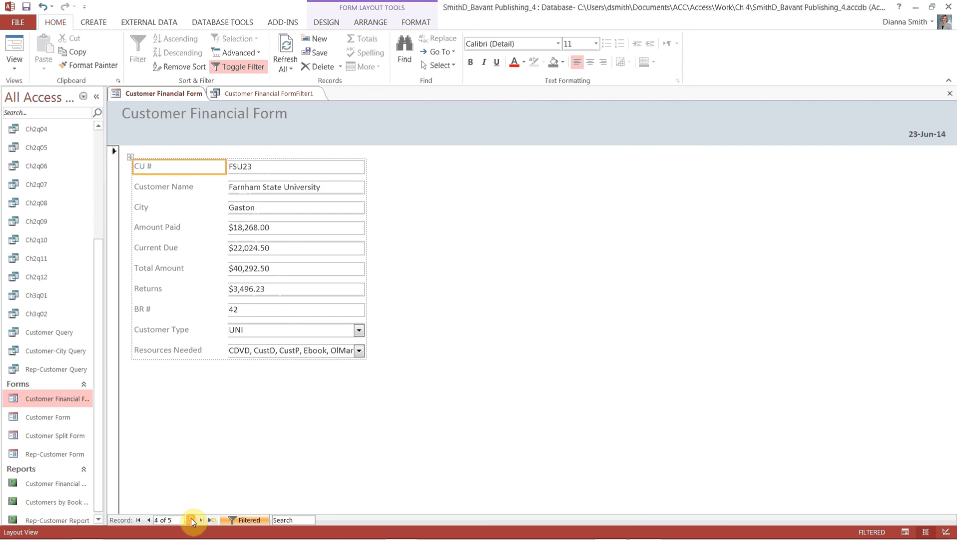
pyautogui.click(192, 520)
pyautogui.click(192, 520)
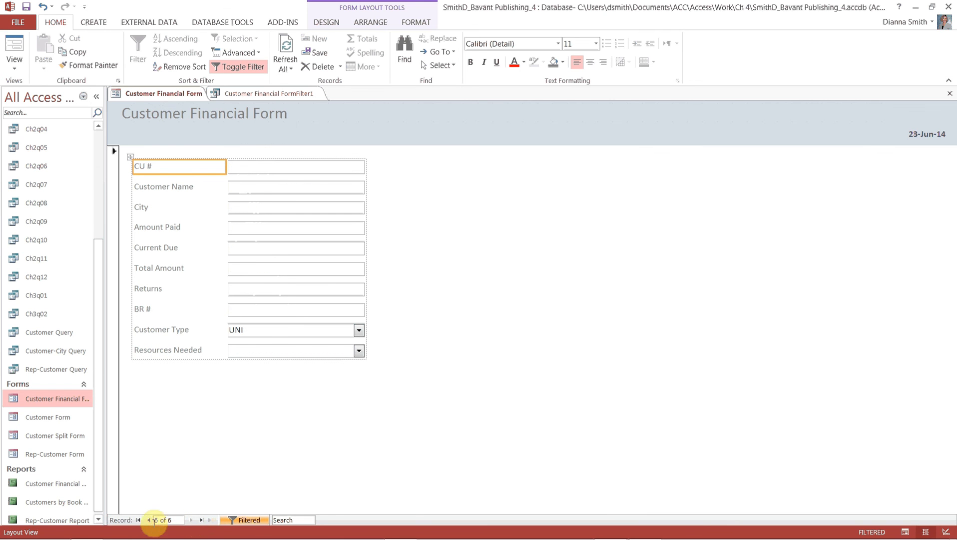
pyautogui.click(138, 520)
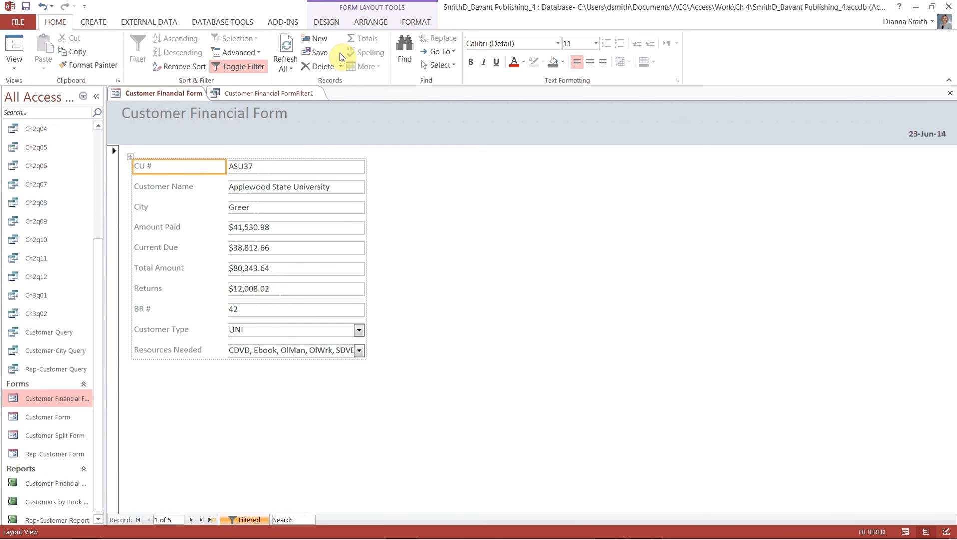
# Clear all filters so the 15 records return, save the form, and close it.
pyautogui.click(246, 54)
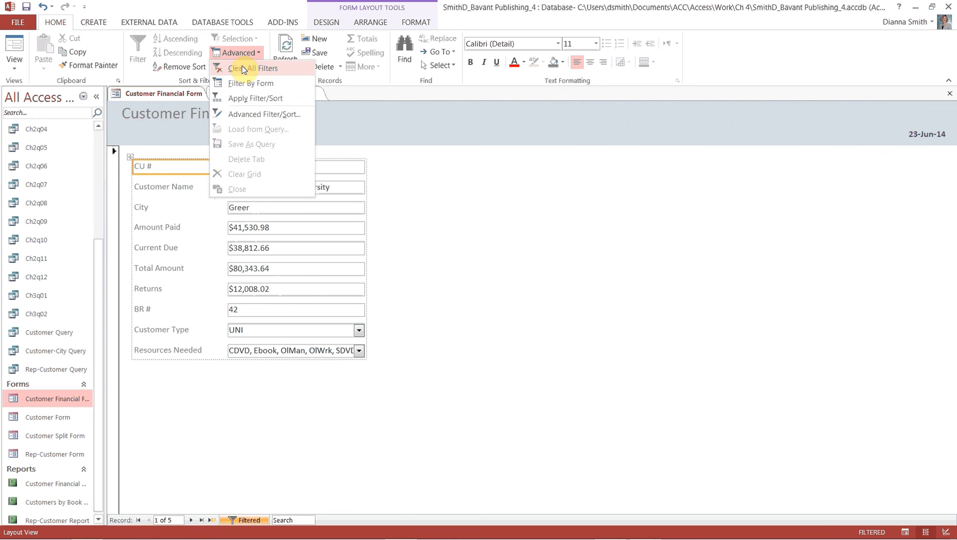
pyautogui.click(241, 68)
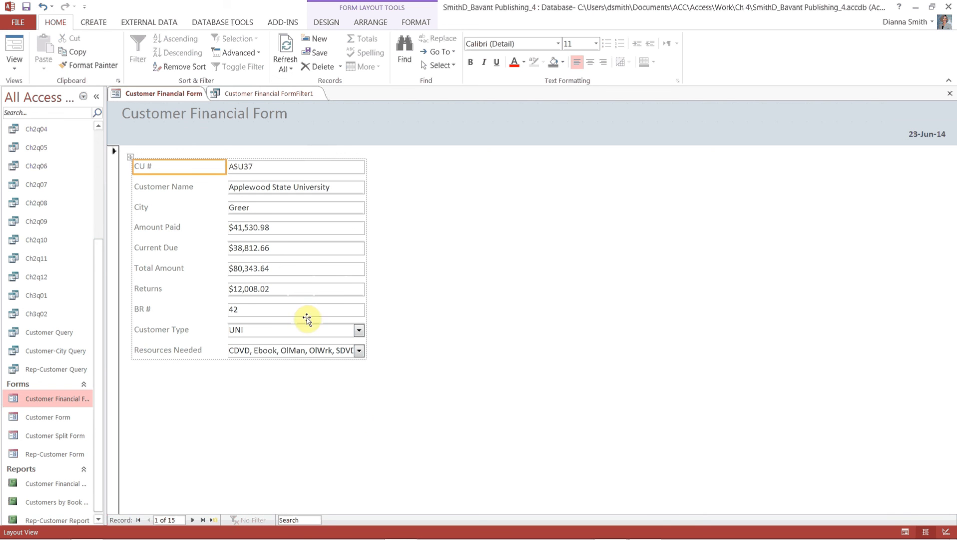
pyautogui.click(28, 9)
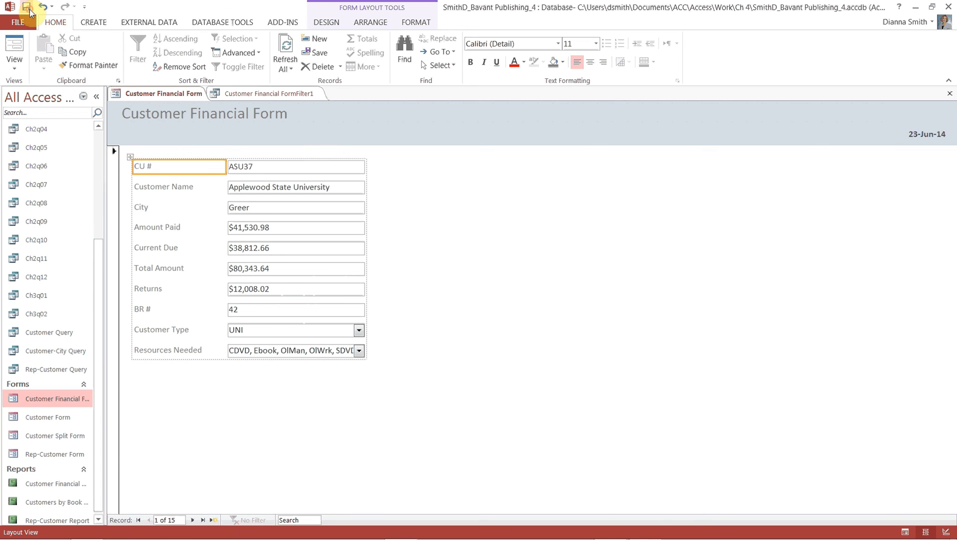
pyautogui.click(951, 96)
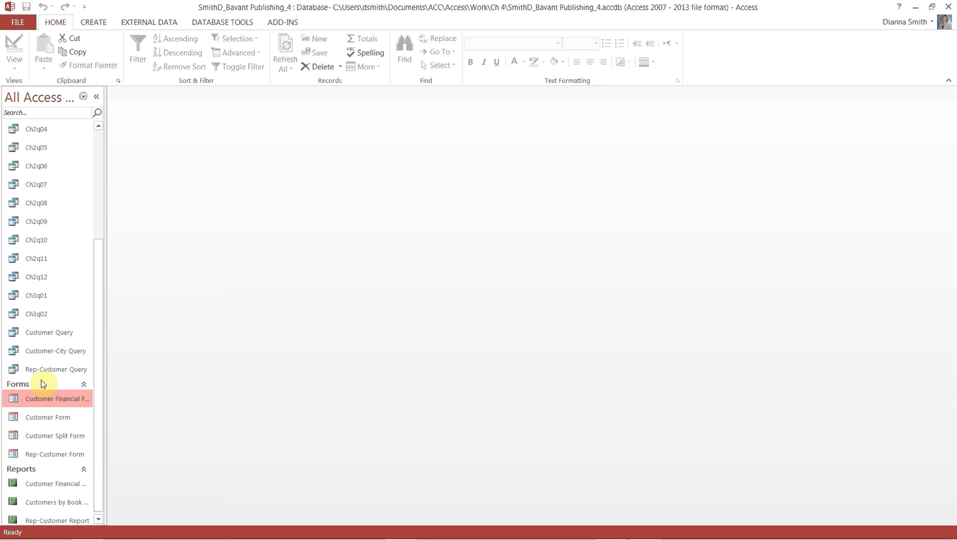
# Reopen the Customer Financial Form and show the Print page in the FILE Backstage view.
pyautogui.rightClick(69, 403)
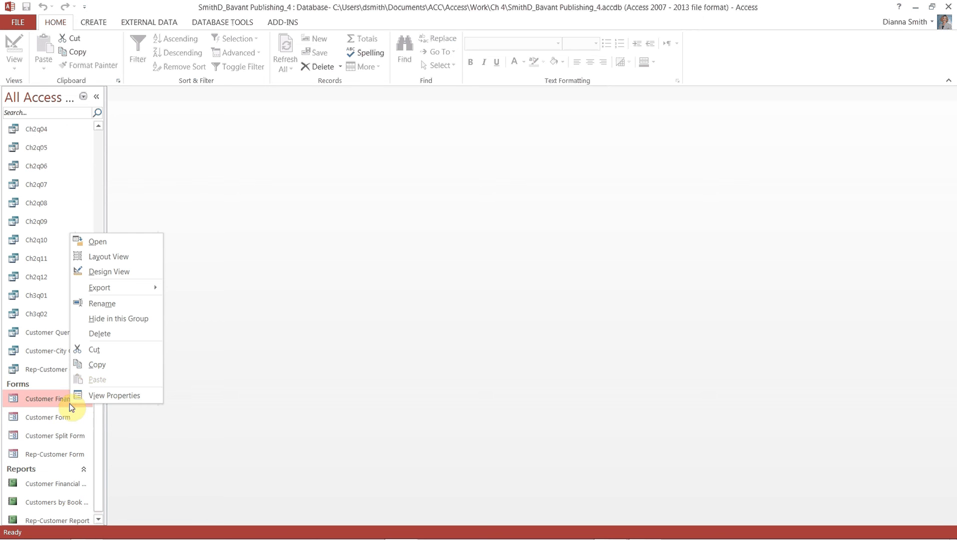
pyautogui.click(102, 243)
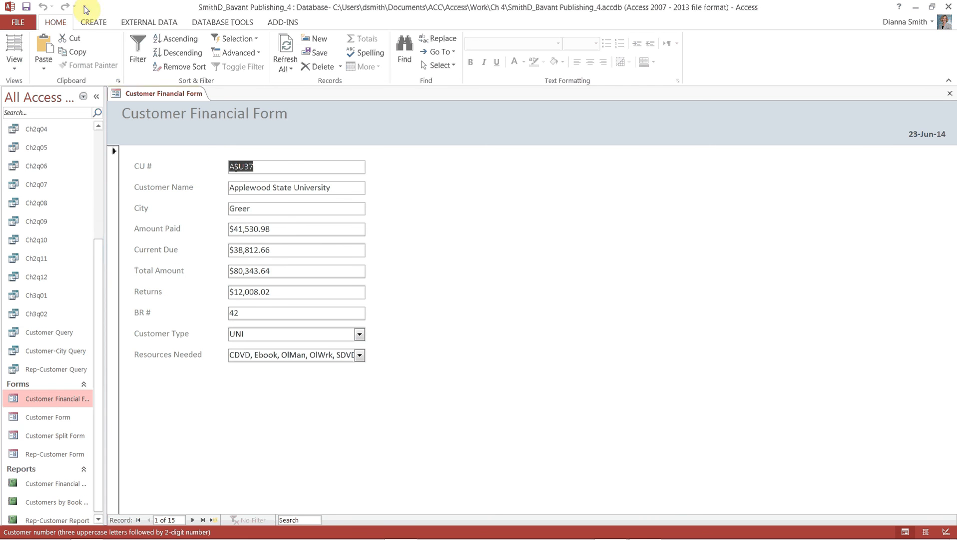
pyautogui.click(23, 22)
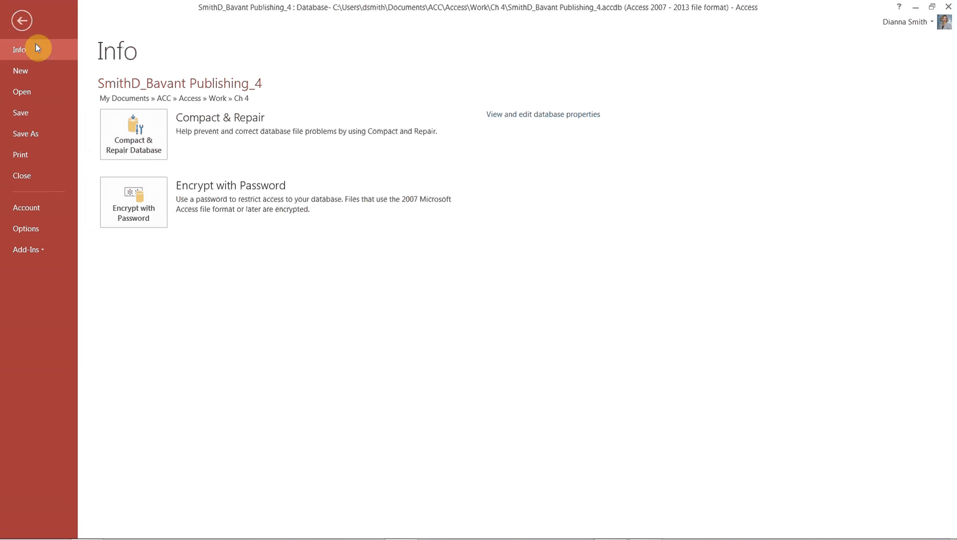
pyautogui.click(21, 155)
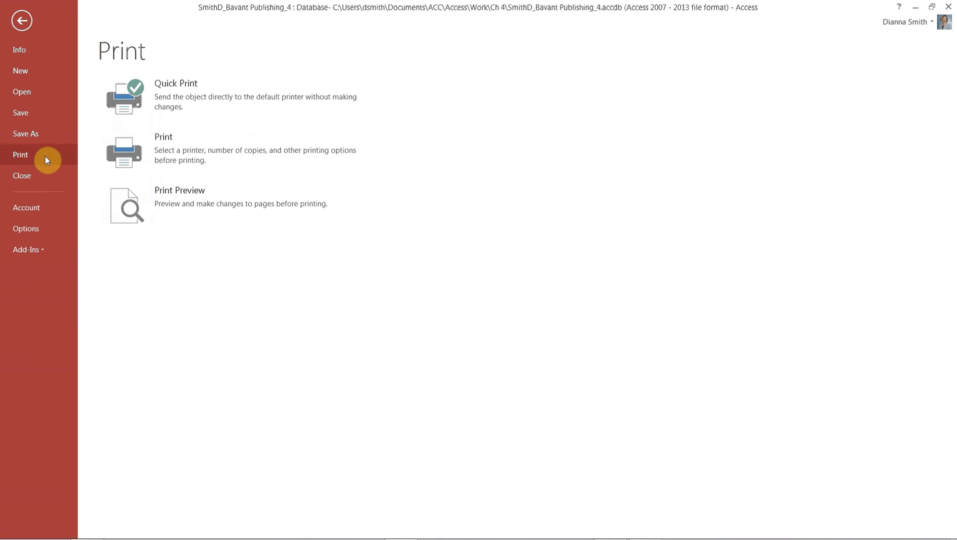
# Print only the selected record to the Adobe PDF printer and bring up the Save PDF File As prompt.
pyautogui.click(120, 158)
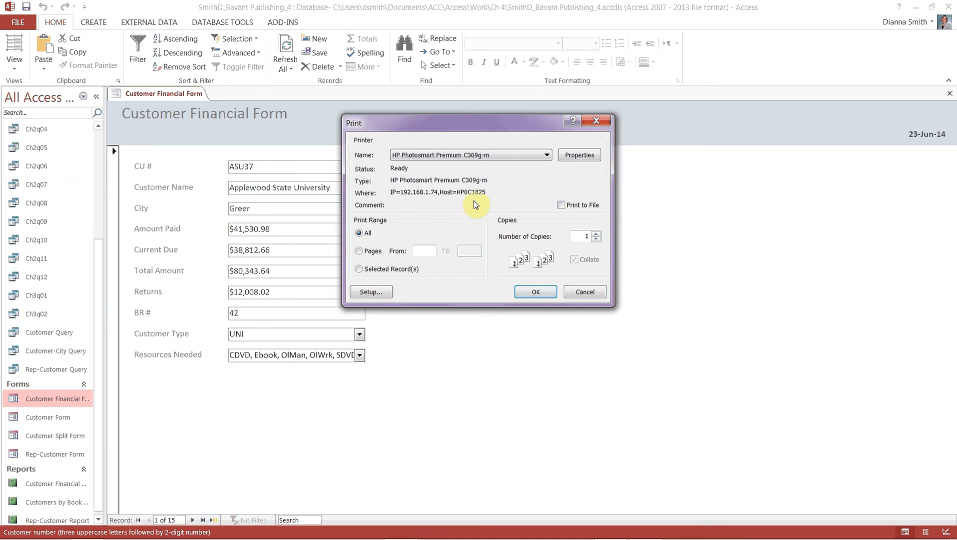
pyautogui.click(549, 154)
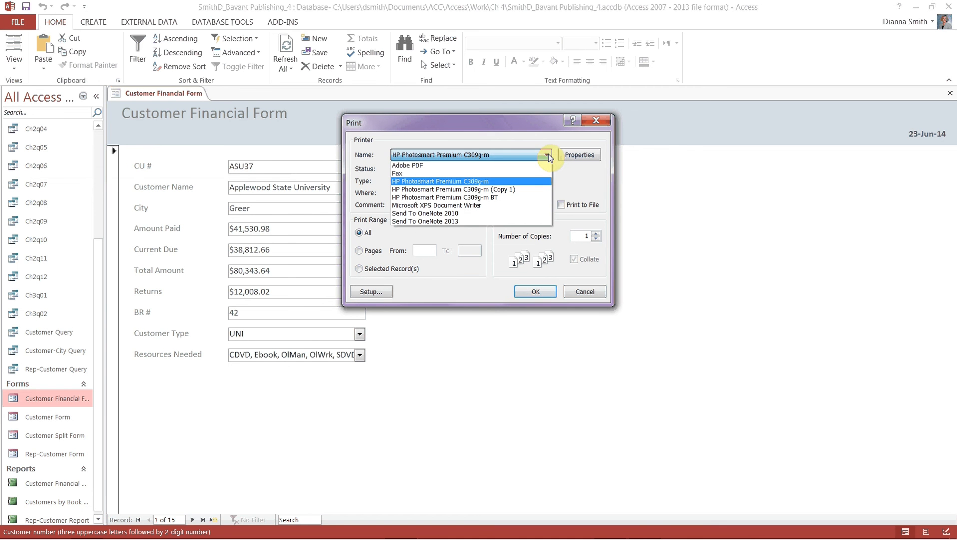
pyautogui.click(500, 165)
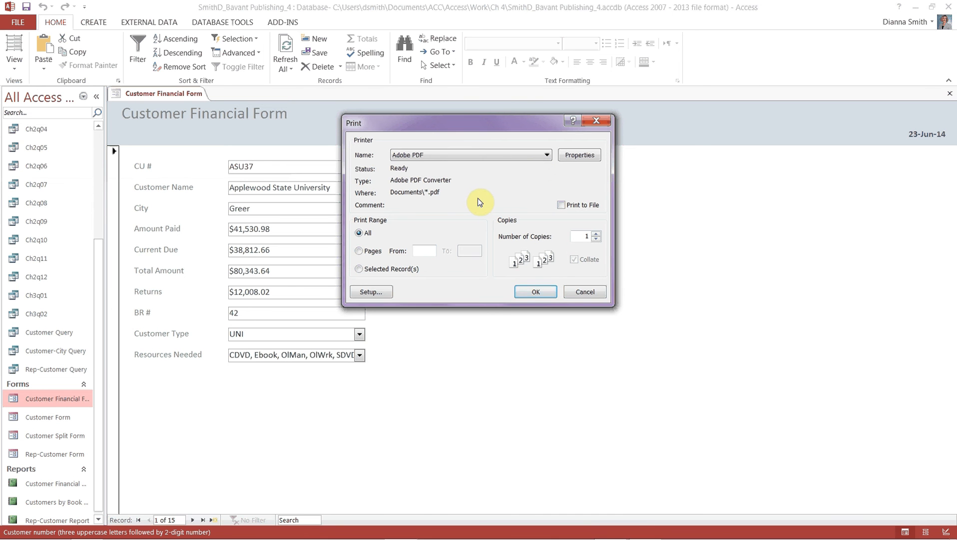
pyautogui.click(360, 270)
pyautogui.moveTo(439, 123); pyautogui.dragTo(582, 128)
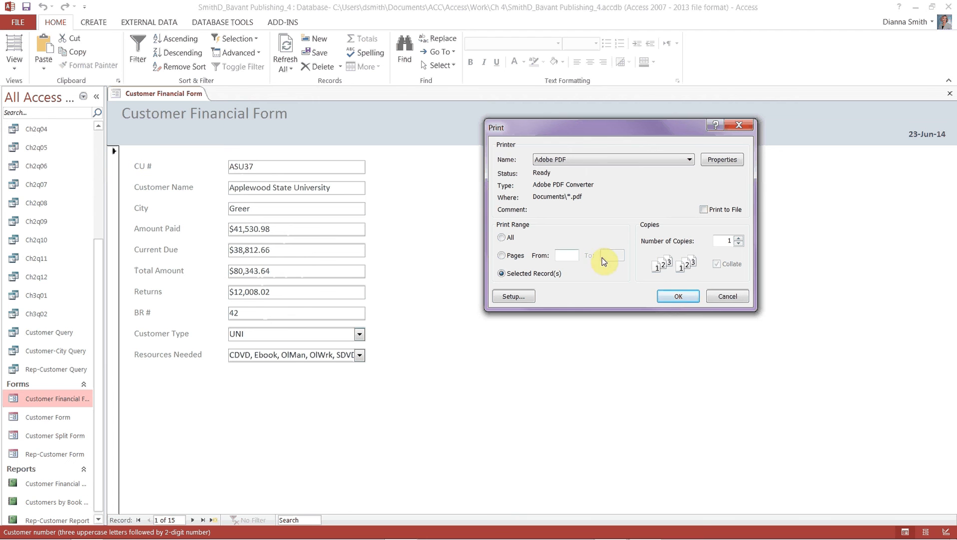
pyautogui.click(686, 301)
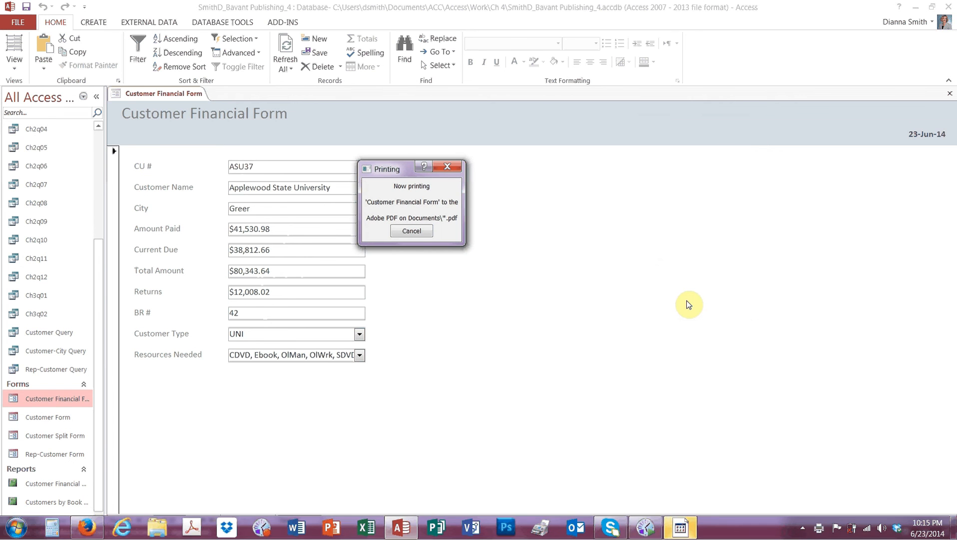
pyautogui.click(688, 528)
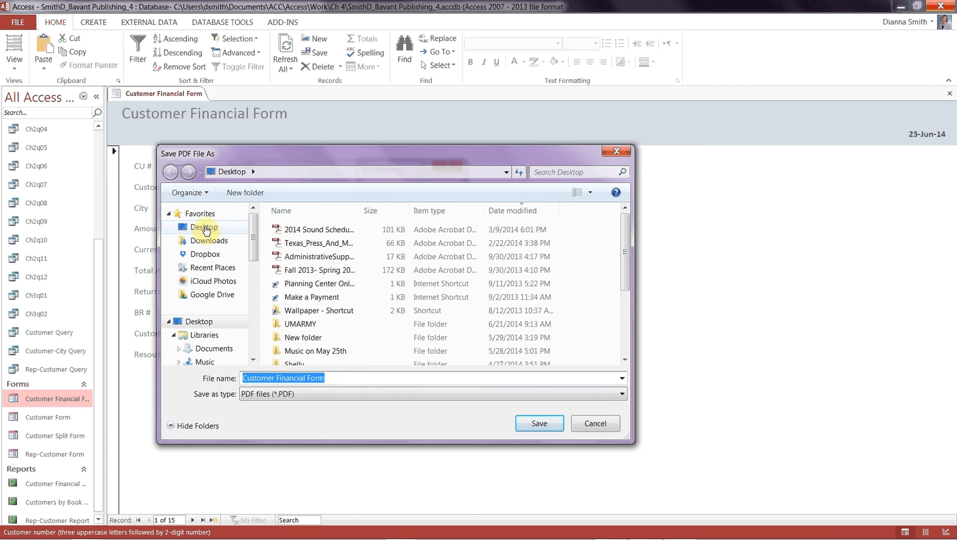
# Browse to the Documents\ACC\Access\Work\Ch 4 folder.
pyautogui.click(215, 351)
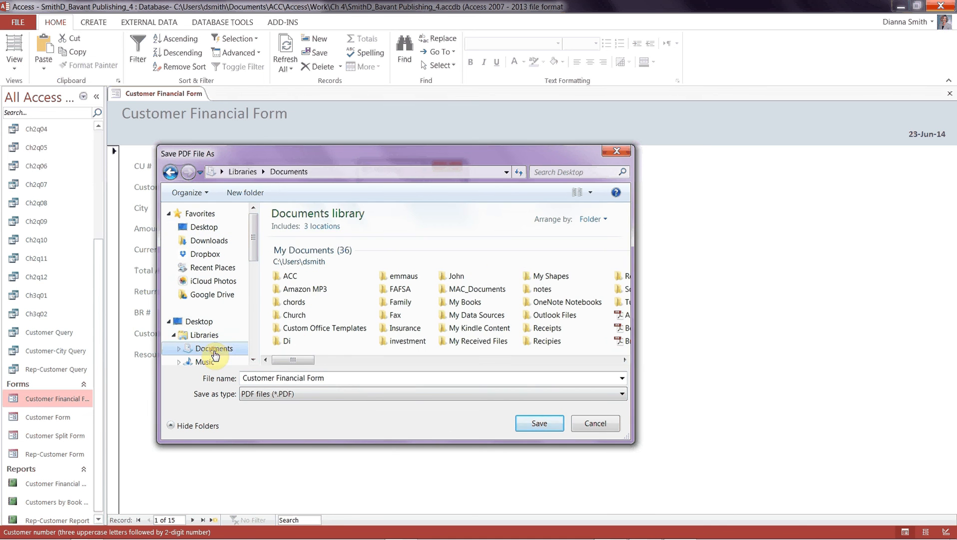
pyautogui.doubleClick(292, 277)
pyautogui.doubleClick(292, 248)
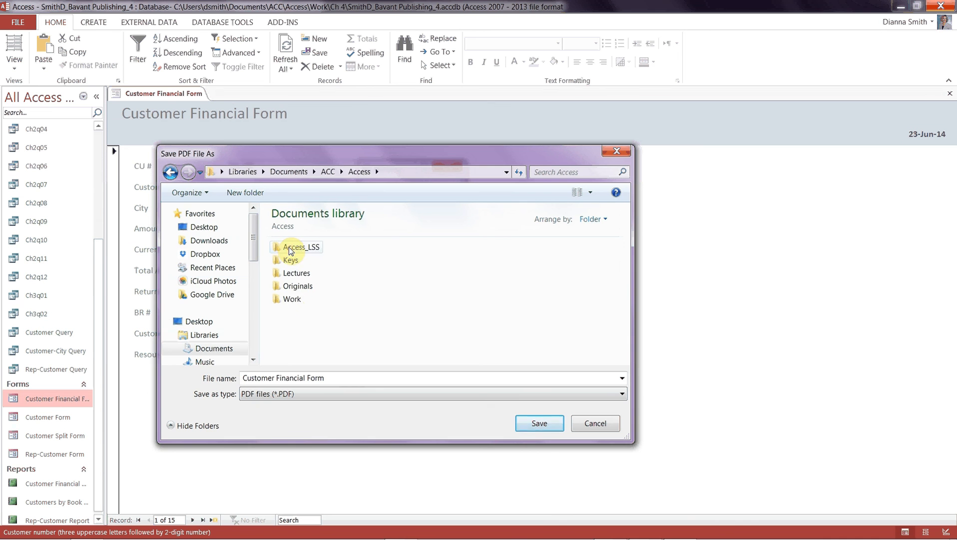
pyautogui.doubleClick(292, 298)
pyautogui.click(295, 302)
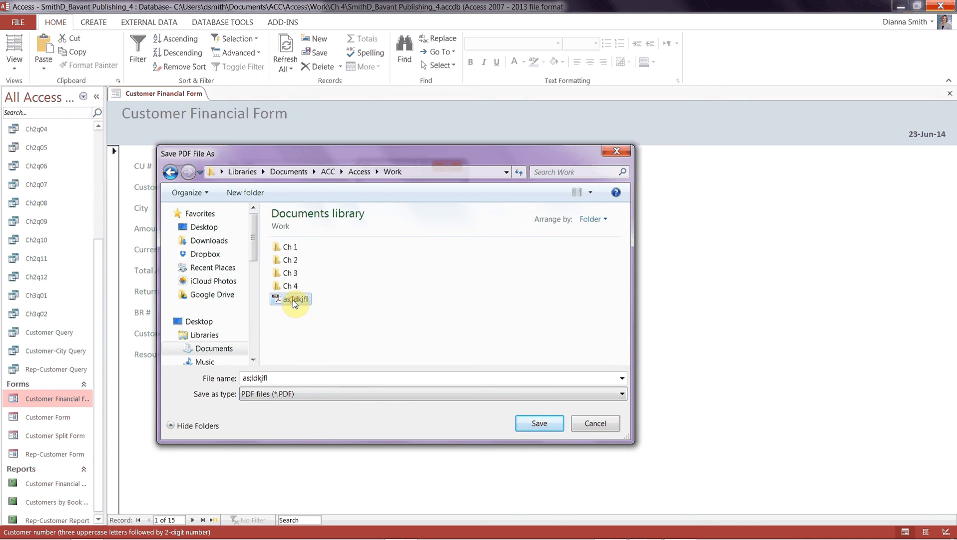
pyautogui.doubleClick(290, 286)
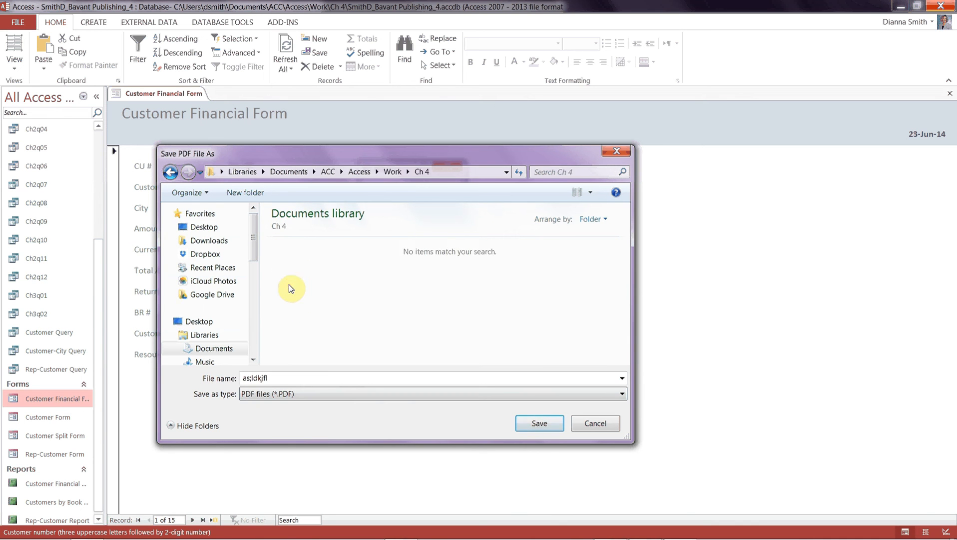
# Name the file with the student's name prefix plus 'Customer Financial Form Print', correcting the misspelling.
pyautogui.doubleClick(300, 378)
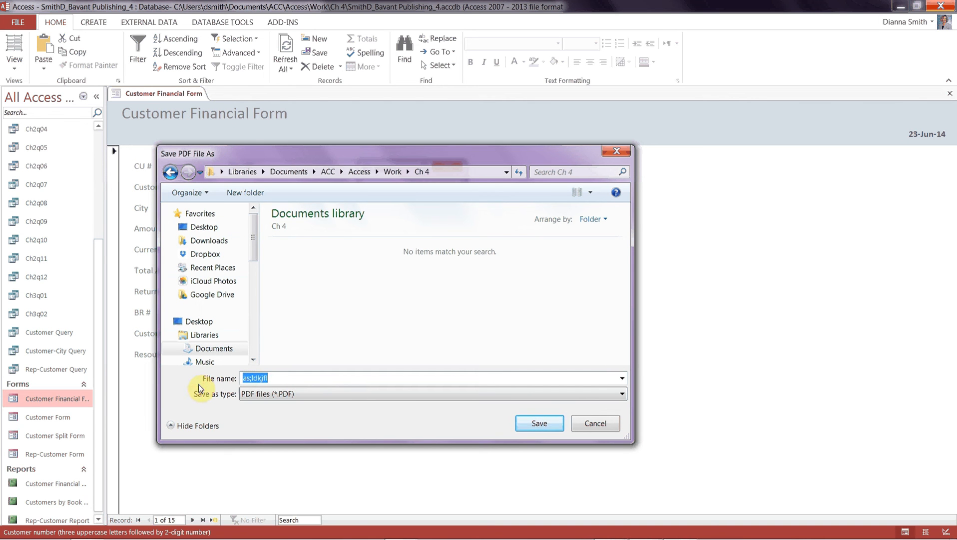
pyautogui.write('Customer Financil Form')
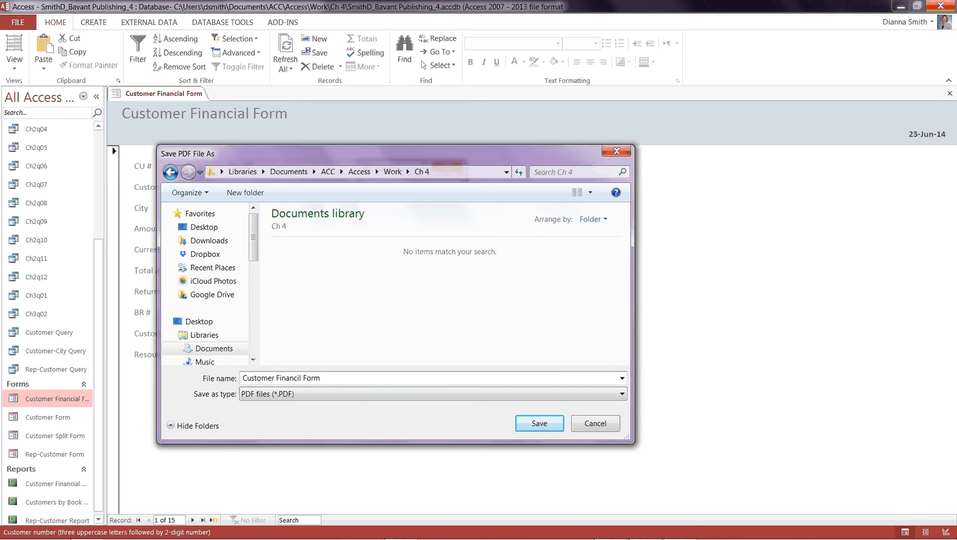
pyautogui.write(' Print')
pyautogui.click(245, 383)
pyautogui.write('S')
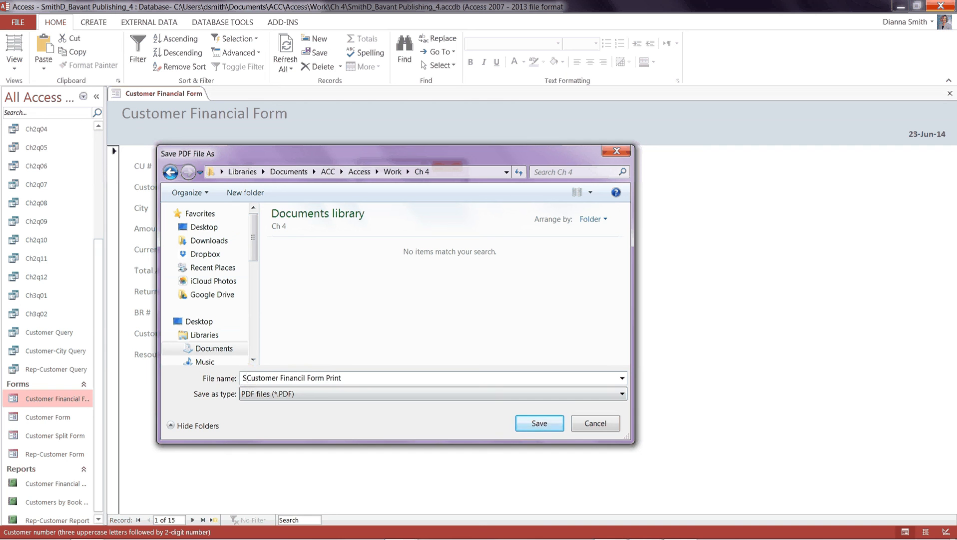
pyautogui.write('mith')
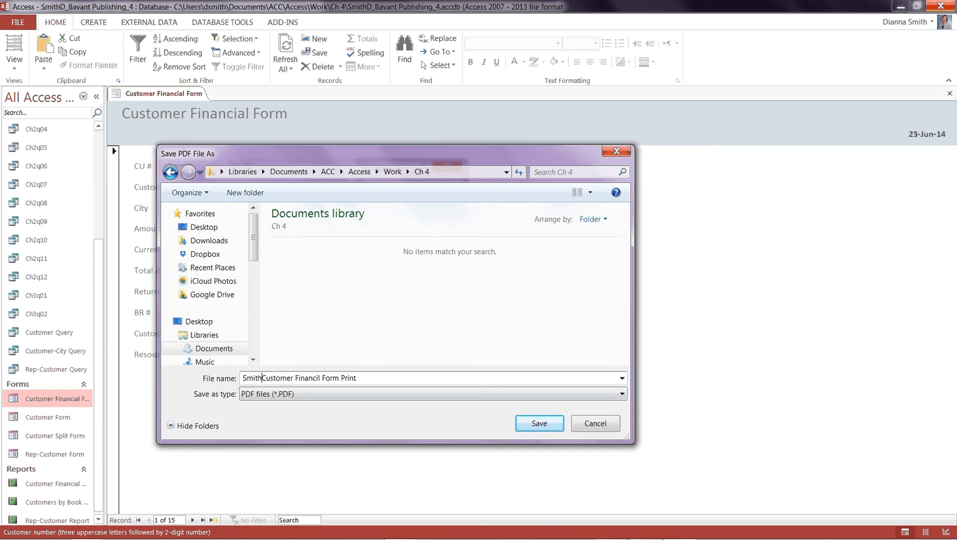
pyautogui.write('D')
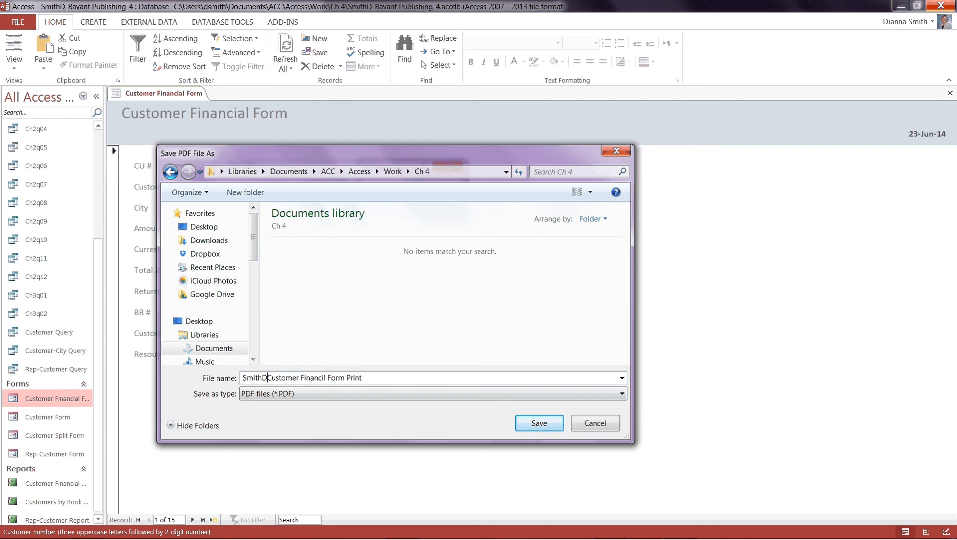
pyautogui.write('_')
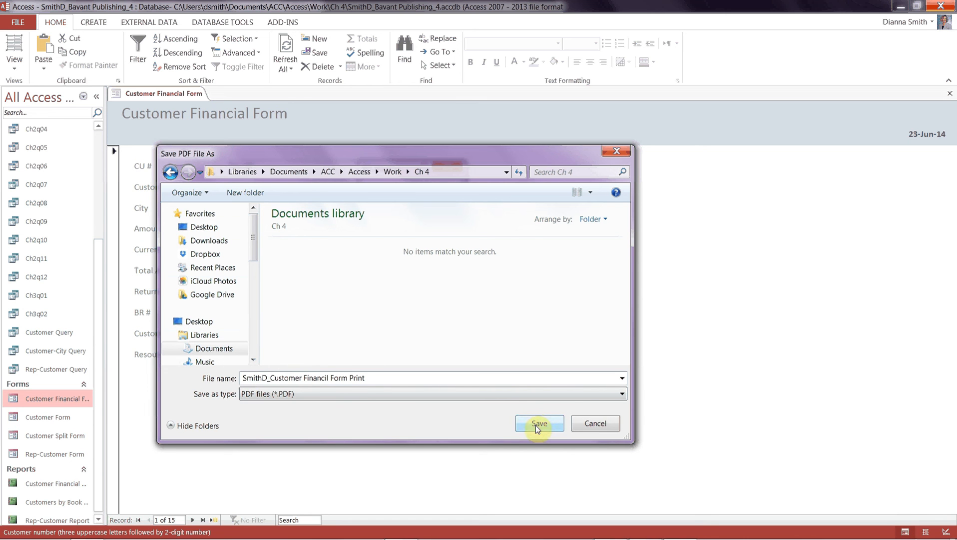
pyautogui.doubleClick(320, 377)
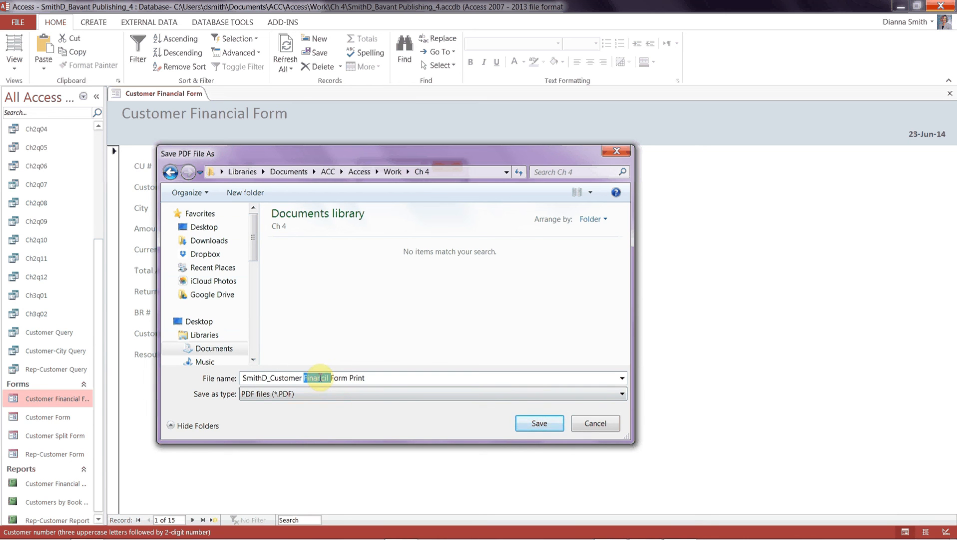
pyautogui.write('Finan')
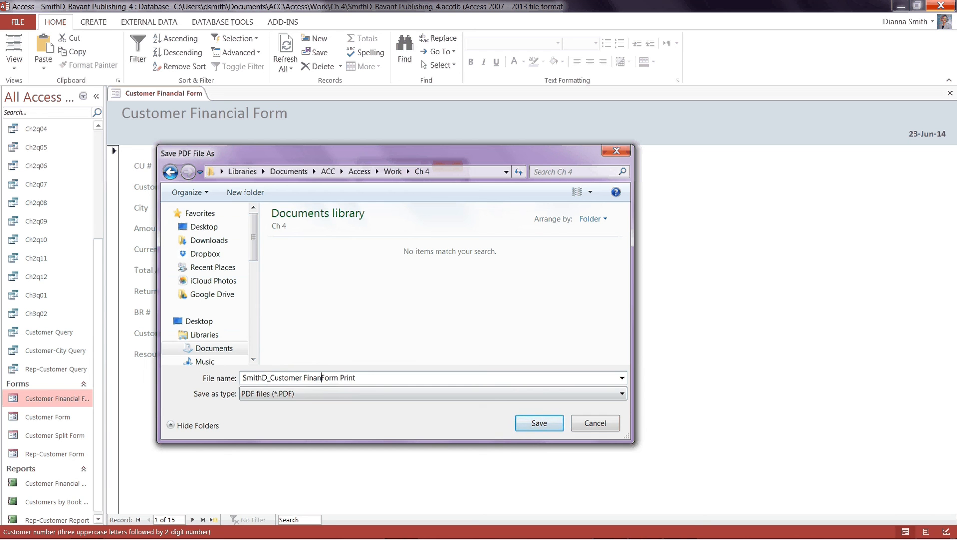
pyautogui.write('cial')
# Save the PDF, scroll through its two pages in Adobe Reader, then close Reader.
pyautogui.click(539, 423)
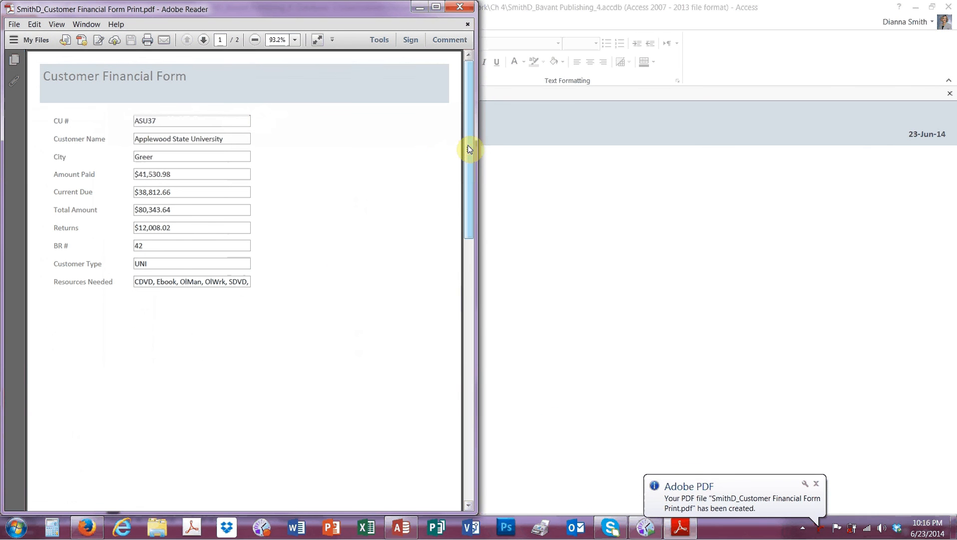
pyautogui.moveTo(468, 145); pyautogui.dragTo(505, 305)
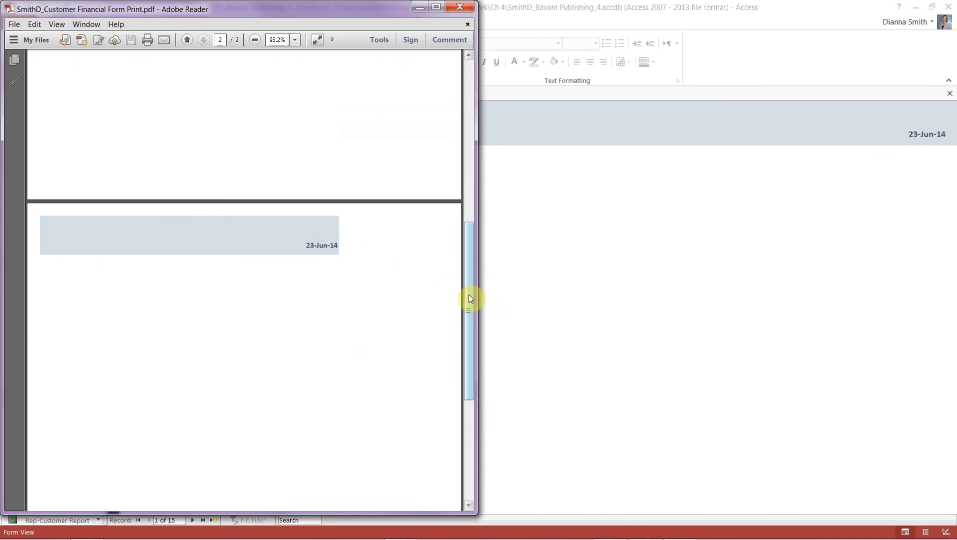
pyautogui.moveTo(469, 294); pyautogui.dragTo(510, 13)
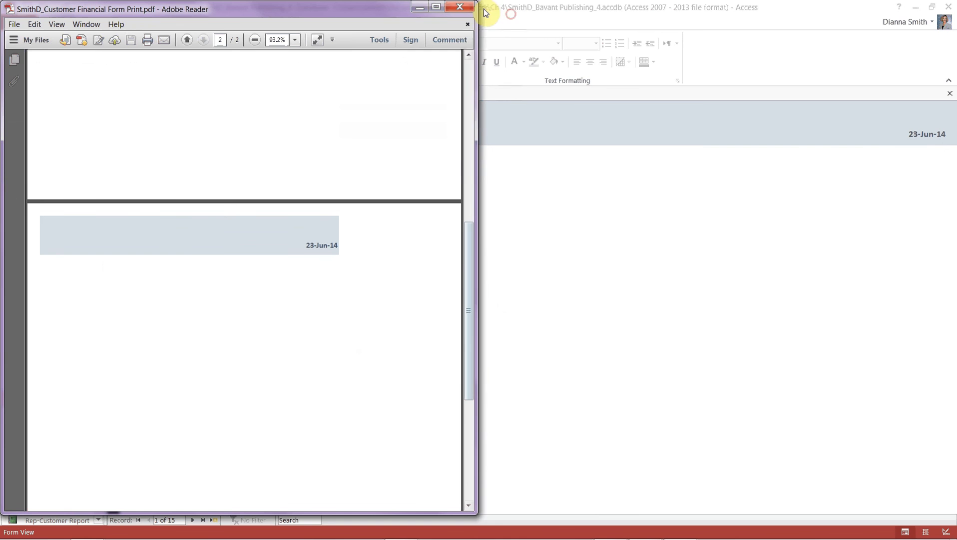
pyautogui.click(458, 8)
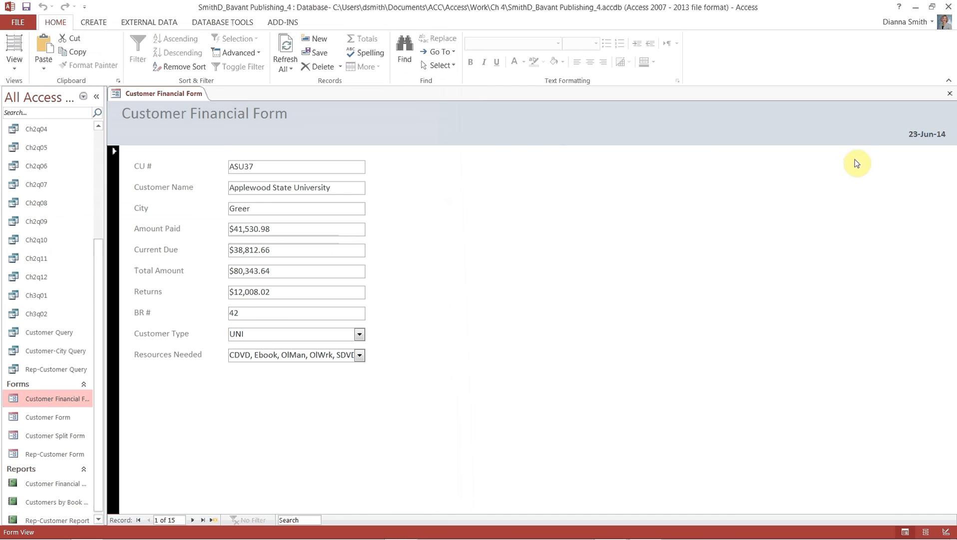
# Close the Customer Financial Form, select the Customer table, and show the CREATE commands.
pyautogui.click(951, 94)
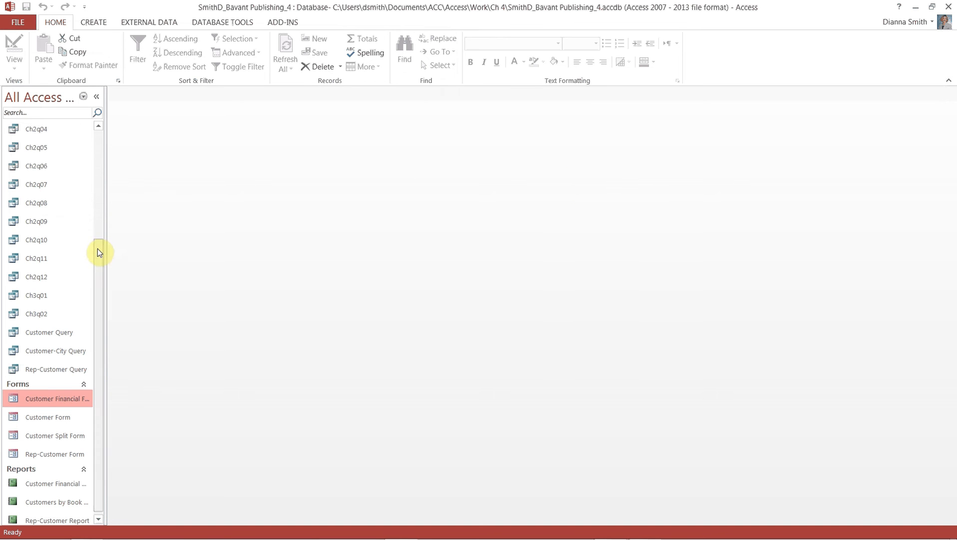
pyautogui.moveTo(97, 248); pyautogui.dragTo(103, 125)
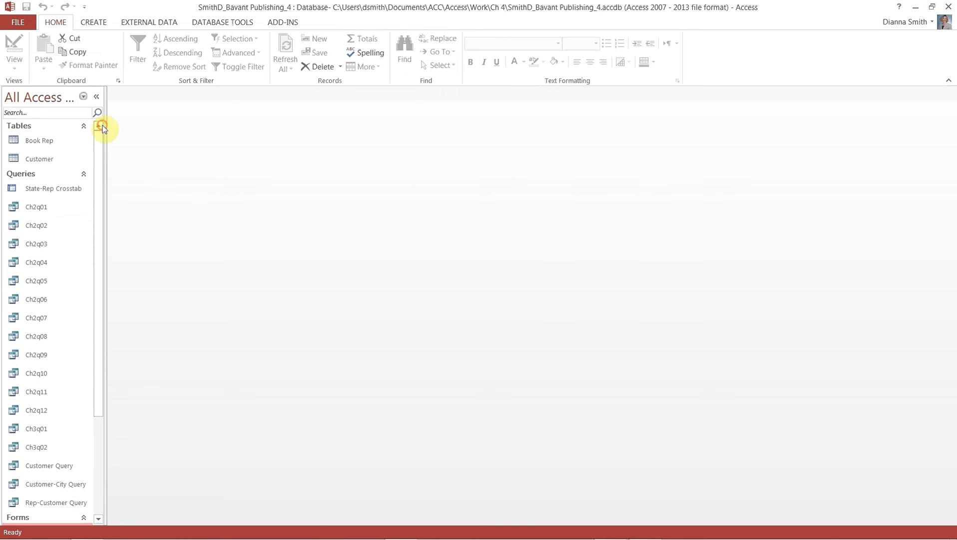
pyautogui.click(30, 158)
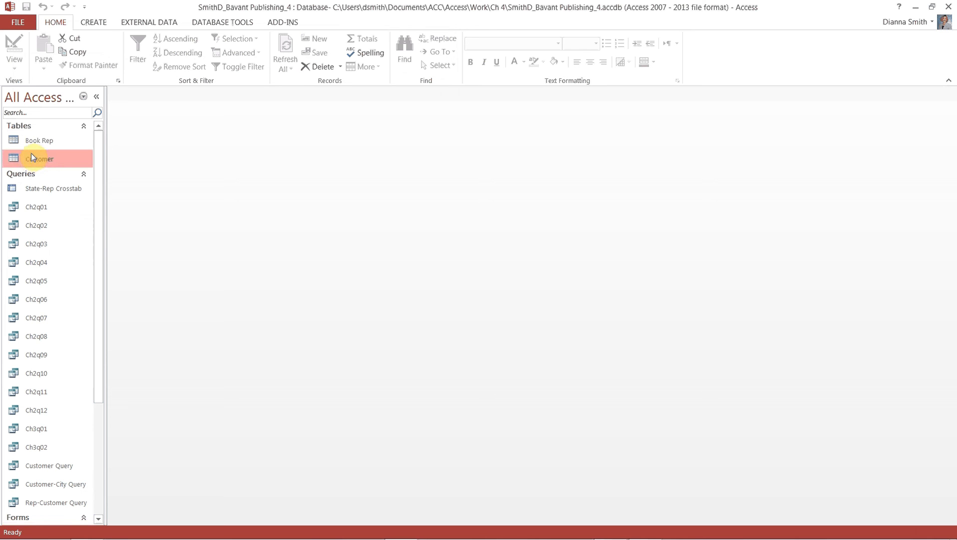
pyautogui.click(95, 23)
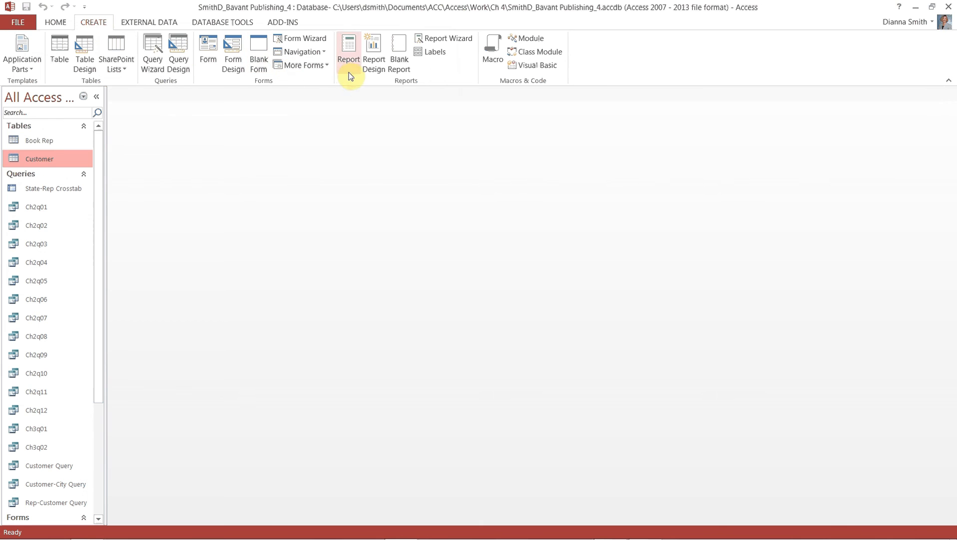
pyautogui.click(435, 52)
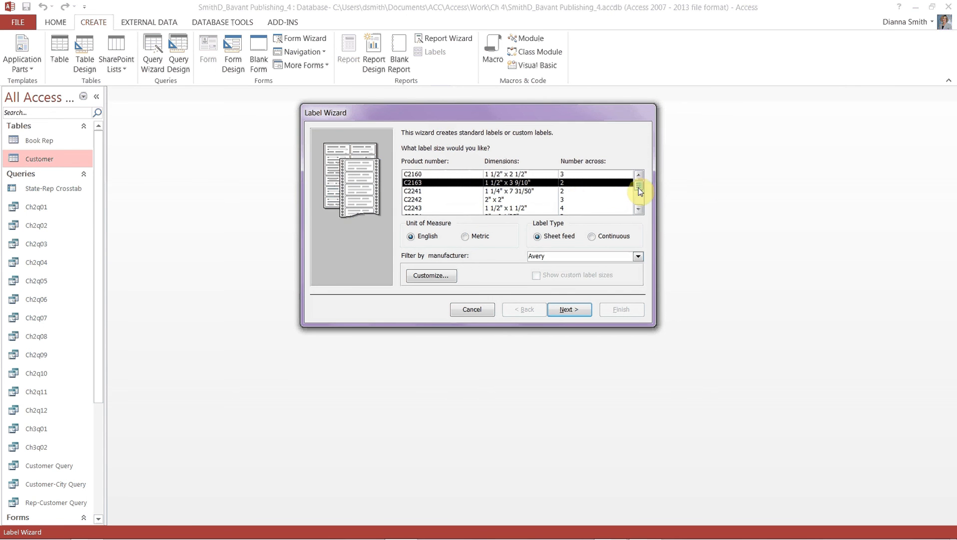
pyautogui.moveTo(638, 187)
pyautogui.mouseDown()
pyautogui.moveTo(638, 206)
pyautogui.moveTo(651, 189)
pyautogui.mouseUp()
pyautogui.click(638, 256)
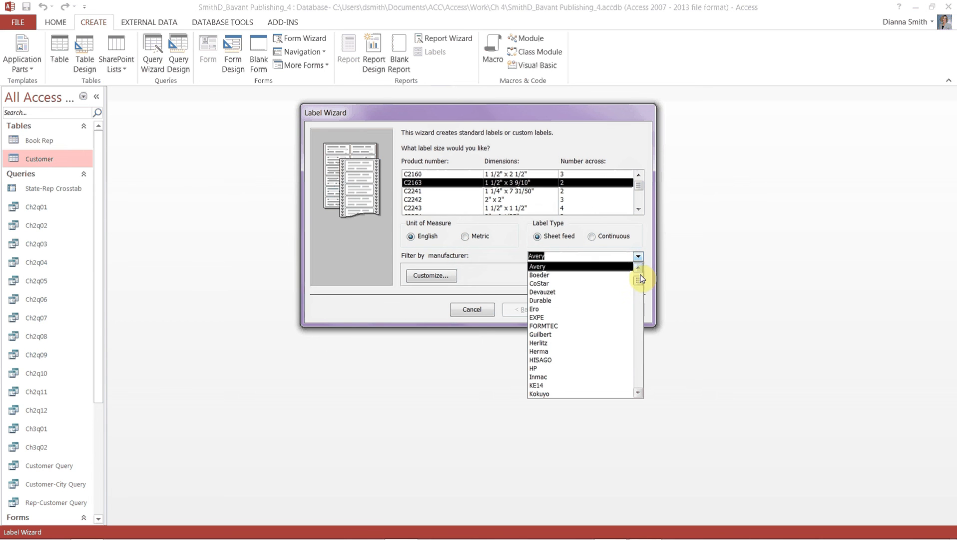
pyautogui.moveTo(638, 282)
pyautogui.mouseDown()
pyautogui.moveTo(638, 389)
pyautogui.moveTo(652, 273)
pyautogui.mouseUp()
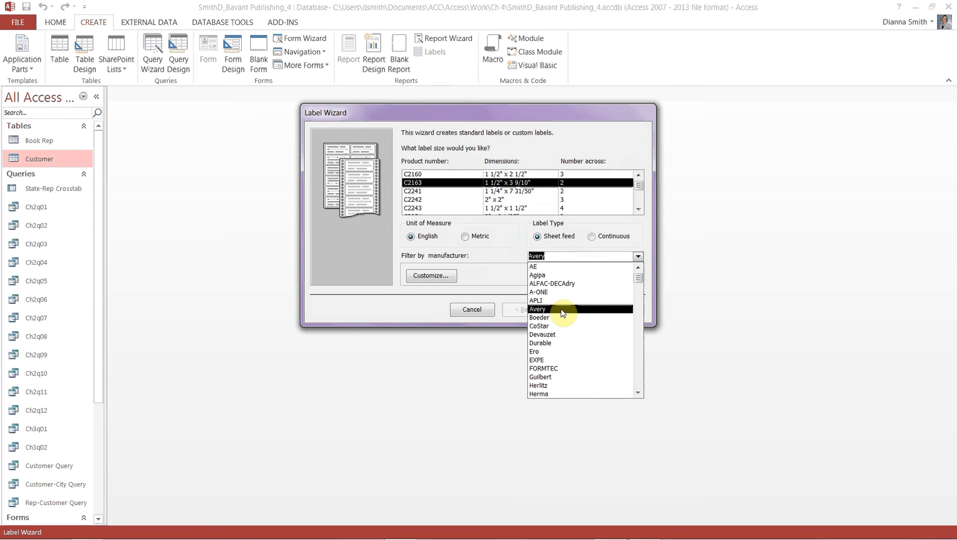
pyautogui.click(561, 309)
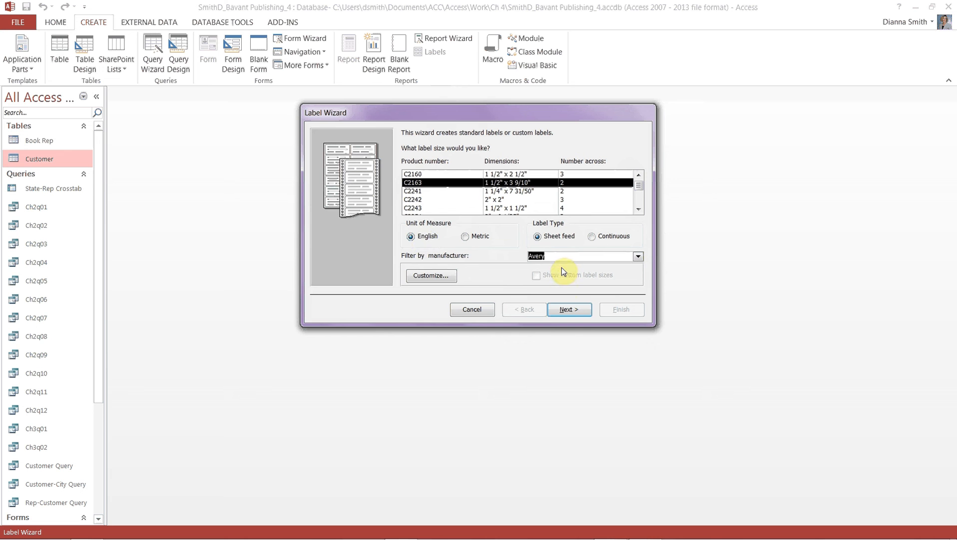
# Keep the default label size and font, then put Customer Name and Street on the first two lines.
pyautogui.click(582, 314)
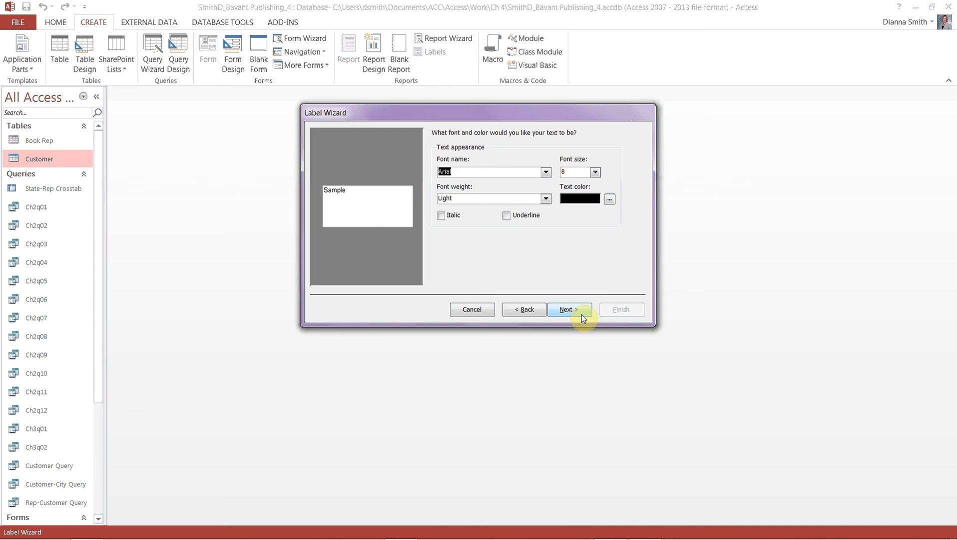
pyautogui.click(582, 314)
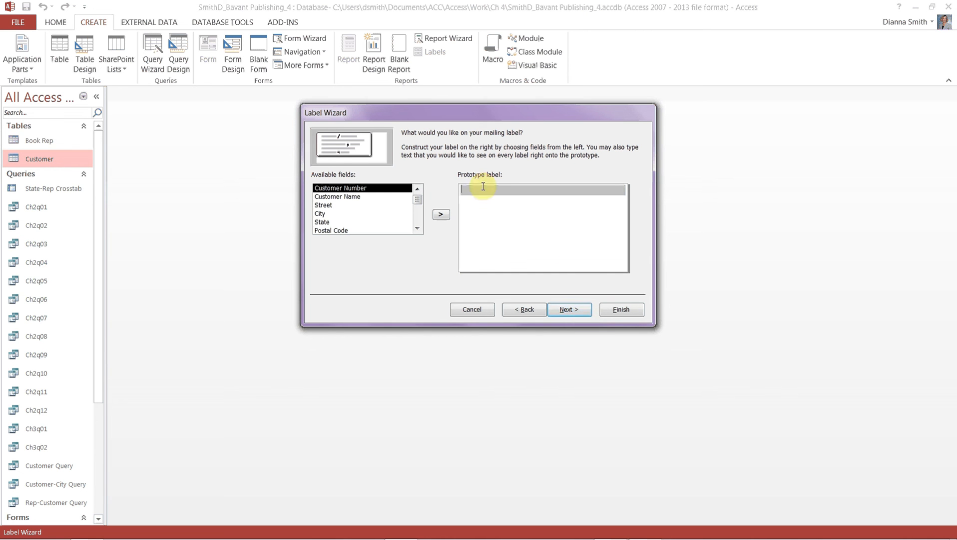
pyautogui.click(336, 199)
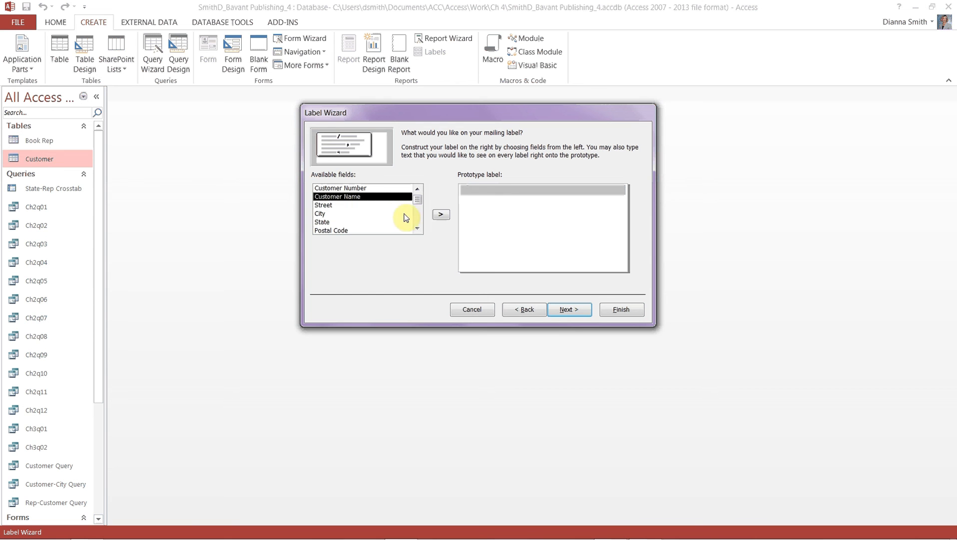
pyautogui.click(441, 216)
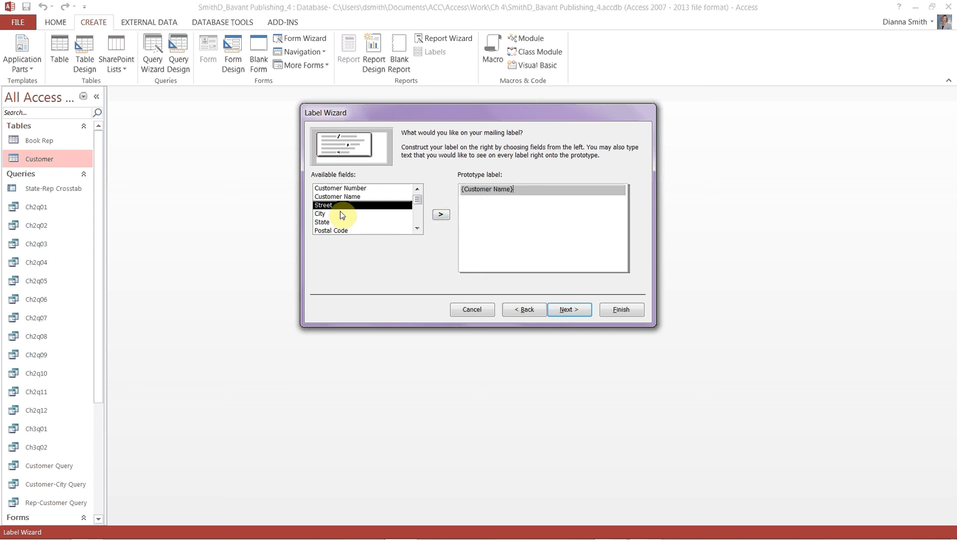
pyautogui.click(470, 209)
pyautogui.click(469, 200)
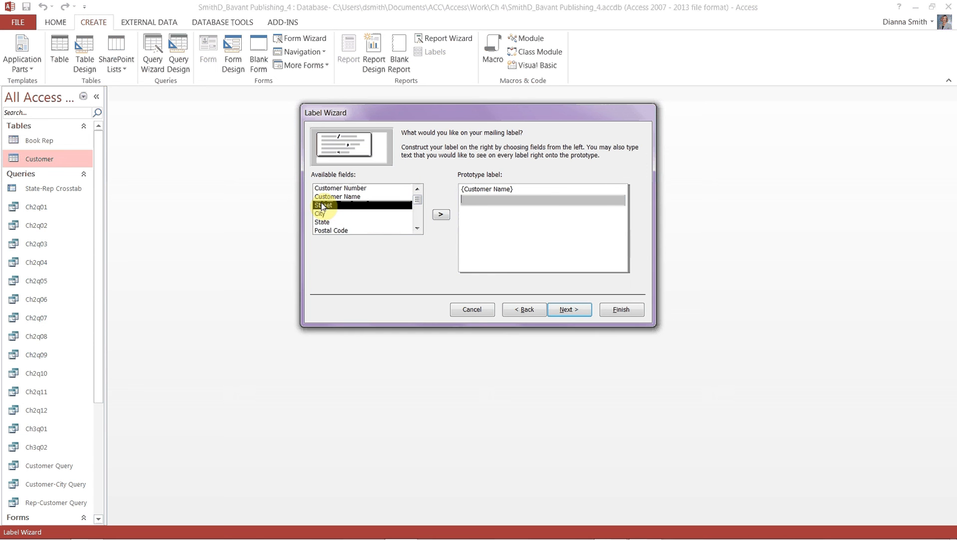
pyautogui.click(440, 214)
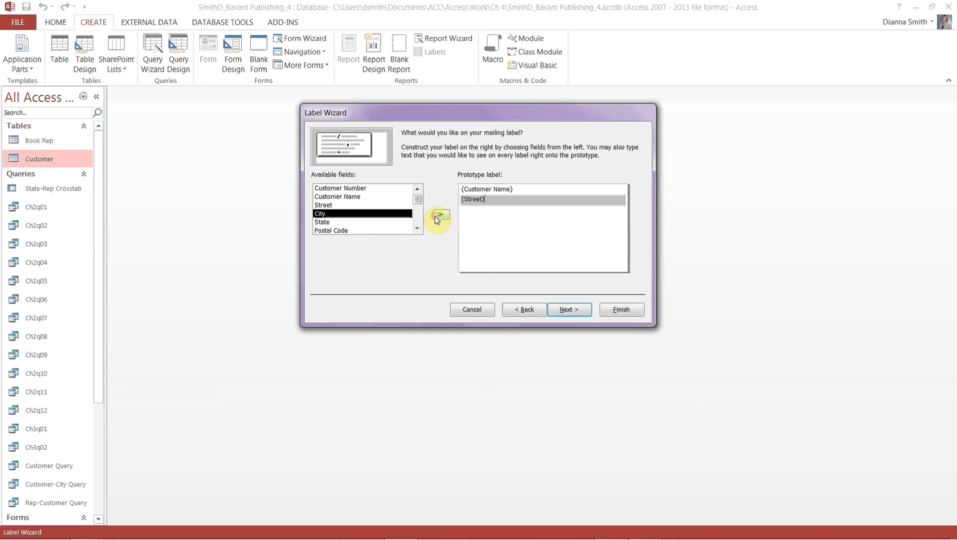
# Build the third line as 'City, State Postal Code' and continue to sorting.
pyautogui.click(473, 212)
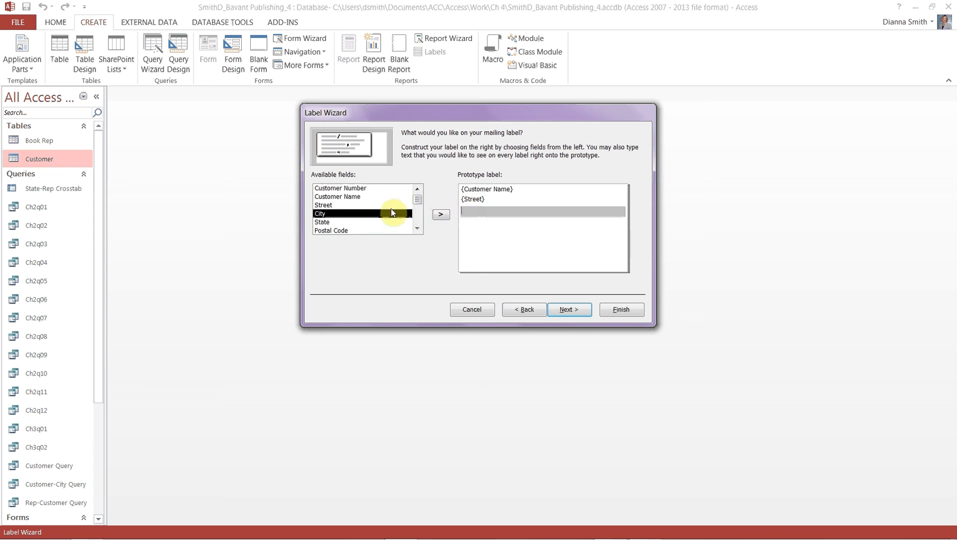
pyautogui.click(441, 214)
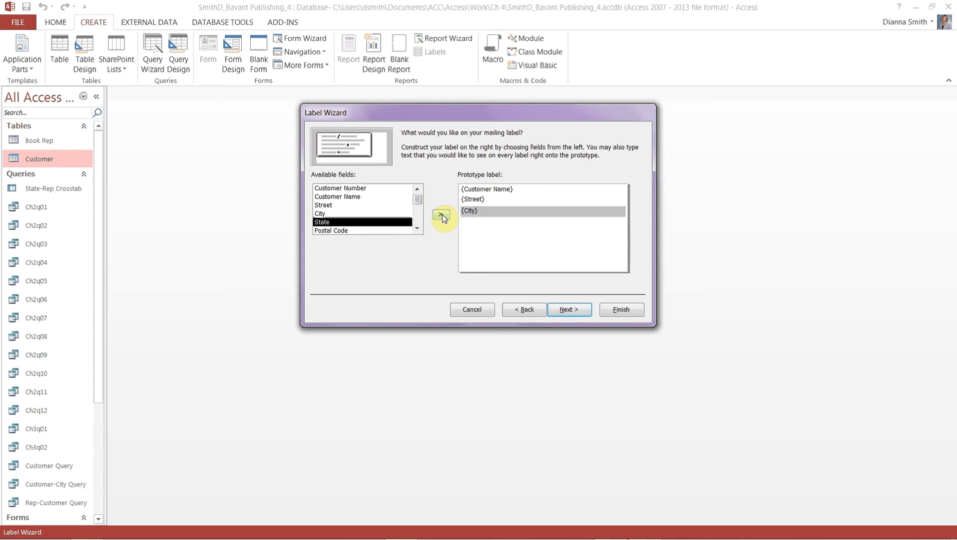
pyautogui.write(',')
pyautogui.click(441, 215)
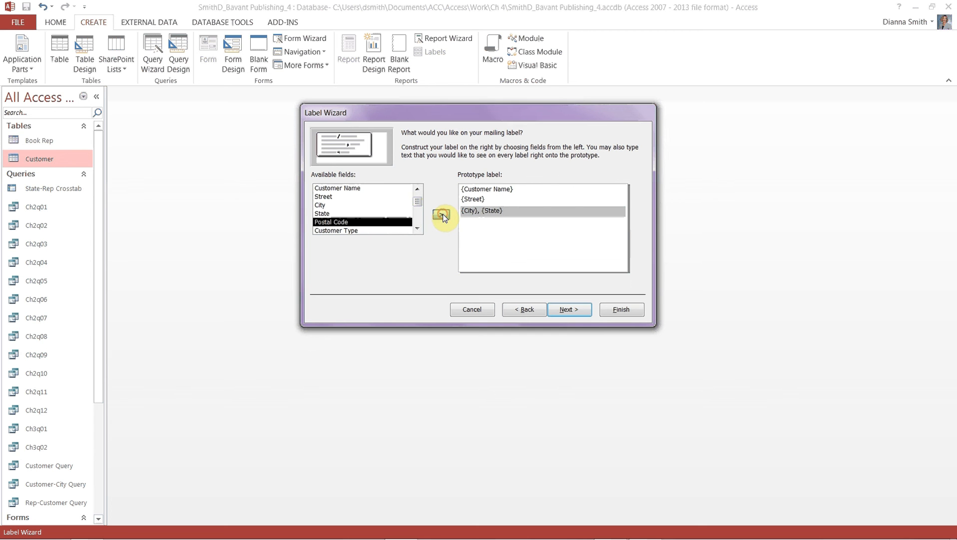
pyautogui.click(442, 215)
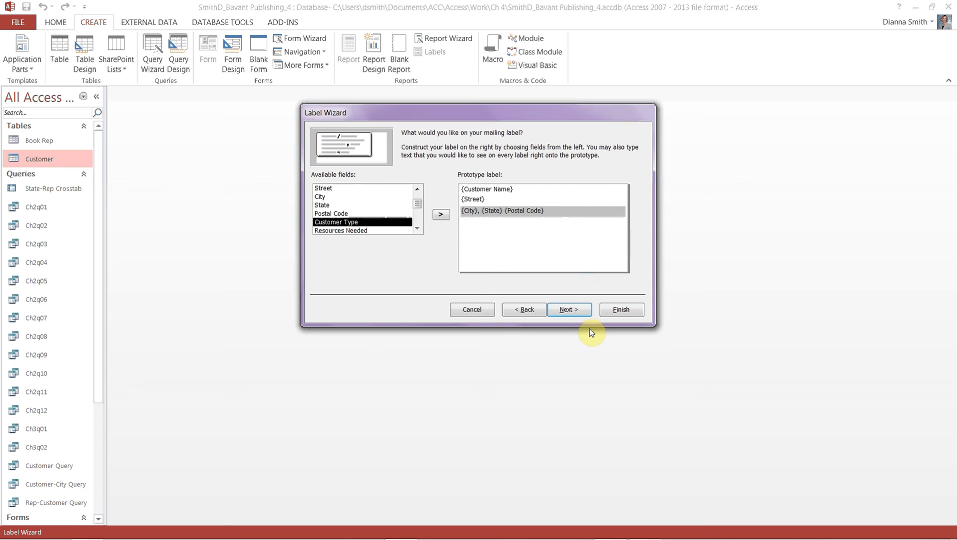
pyautogui.click(570, 310)
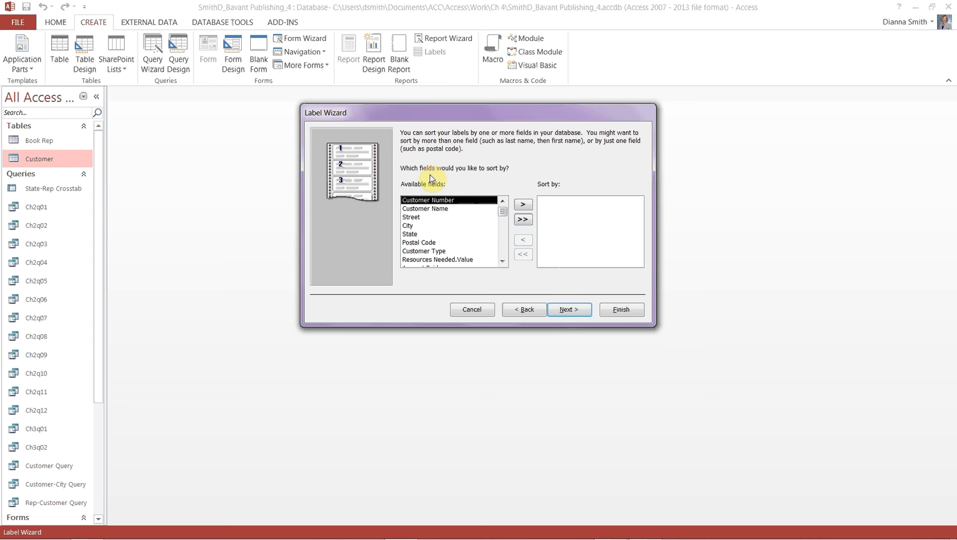
# Make Postal Code the label sort field and advance to the final naming step.
pyautogui.click(418, 243)
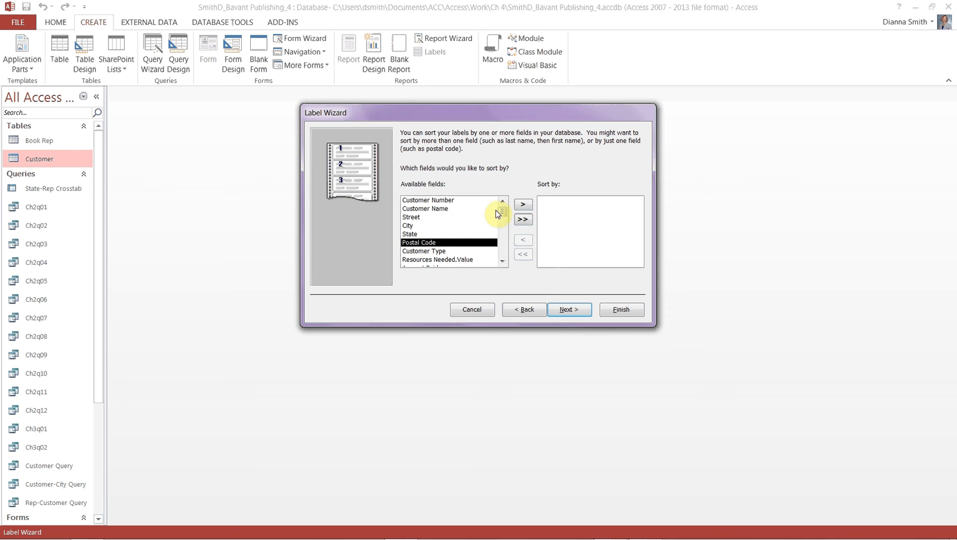
pyautogui.click(523, 205)
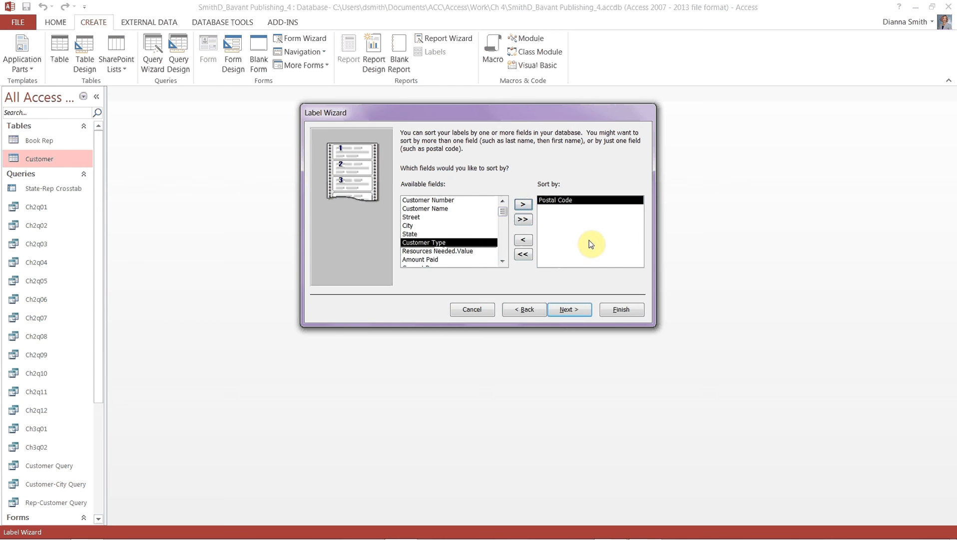
pyautogui.click(568, 311)
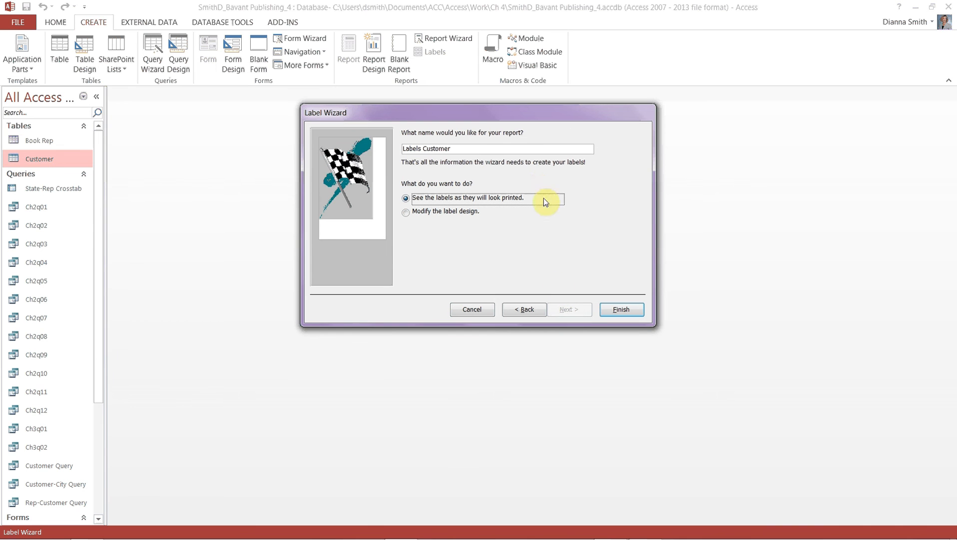
# Finish the wizard to create Labels Customer, scroll the label preview, and close it.
pyautogui.click(620, 313)
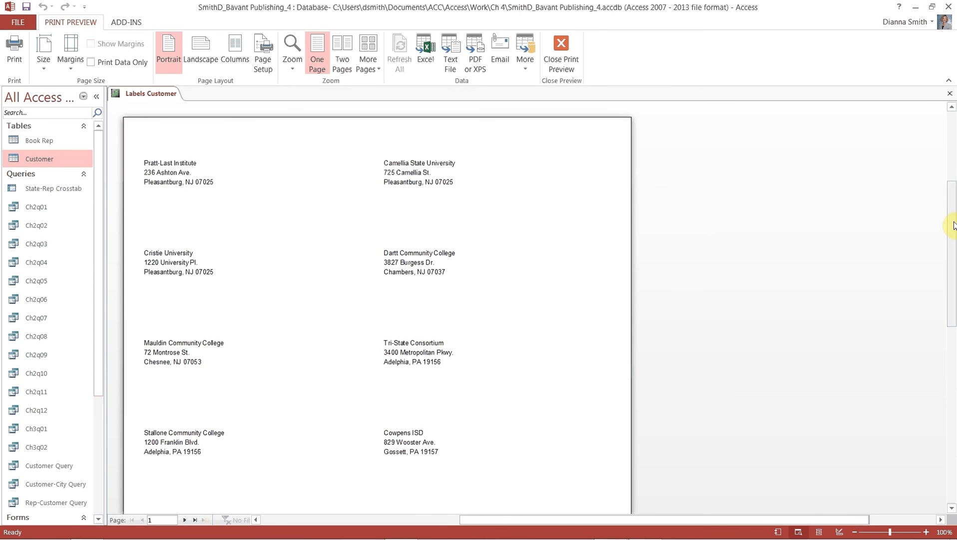
pyautogui.moveTo(952, 224)
pyautogui.mouseDown()
pyautogui.moveTo(950, 345)
pyautogui.moveTo(949, 145)
pyautogui.moveTo(953, 198)
pyautogui.moveTo(942, 209)
pyautogui.mouseUp()
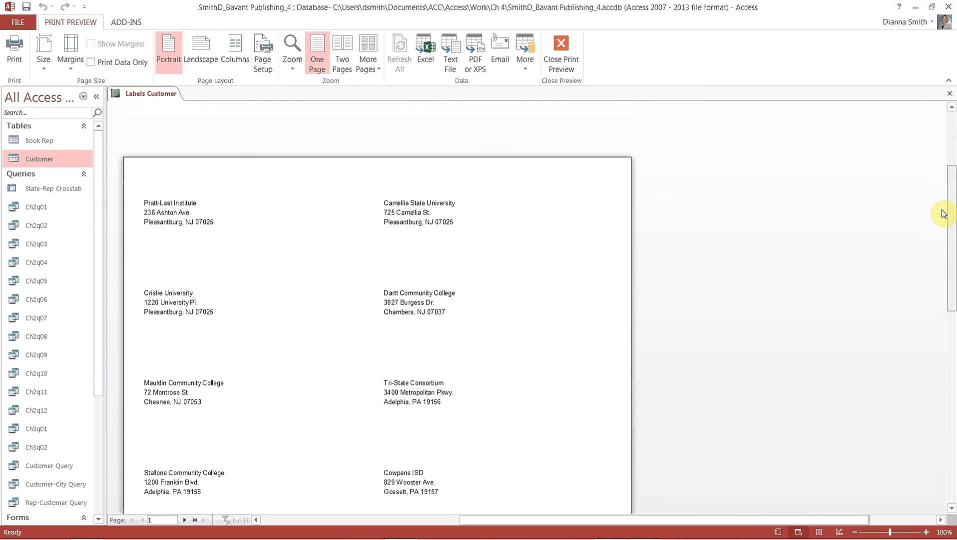
pyautogui.click(950, 93)
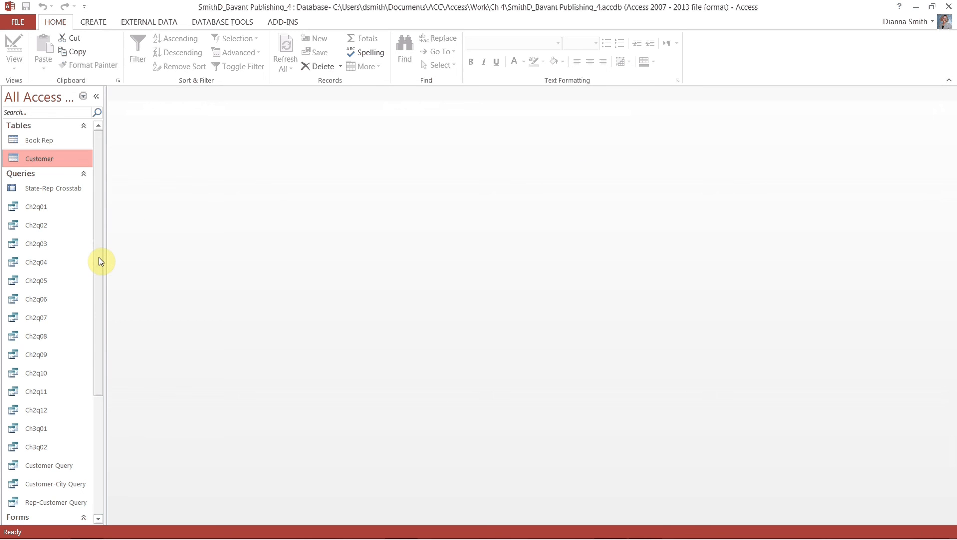
pyautogui.moveTo(99, 257); pyautogui.dragTo(95, 381)
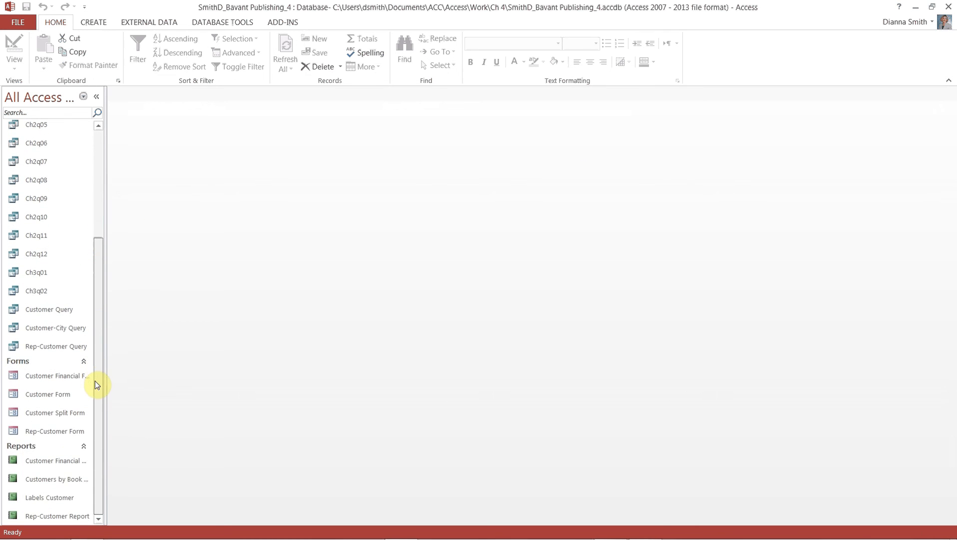
pyautogui.click(55, 498)
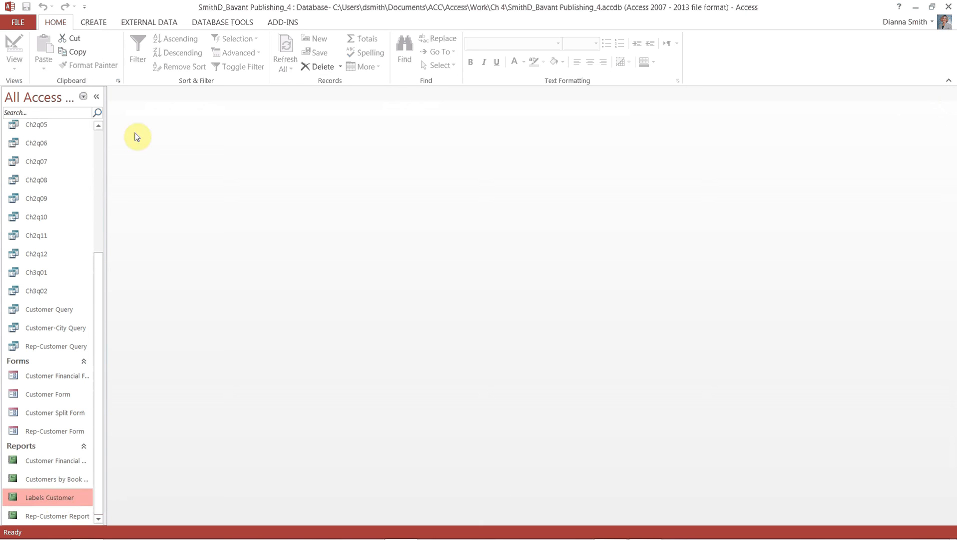
pyautogui.click(25, 26)
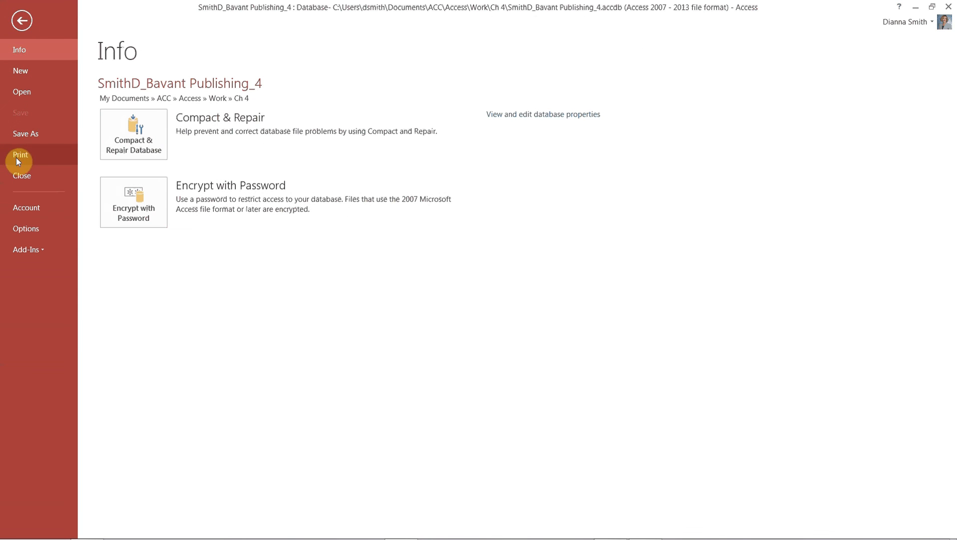
pyautogui.click(15, 157)
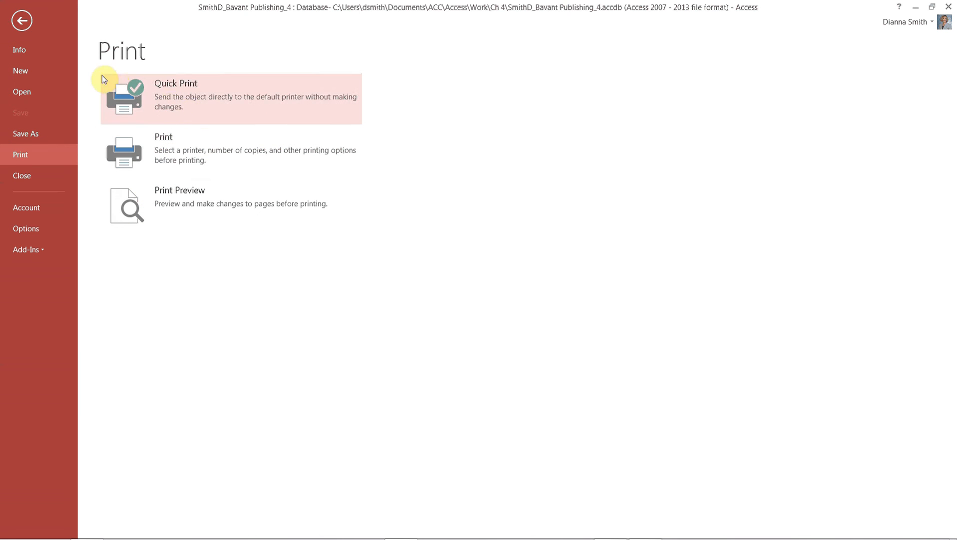
pyautogui.click(24, 22)
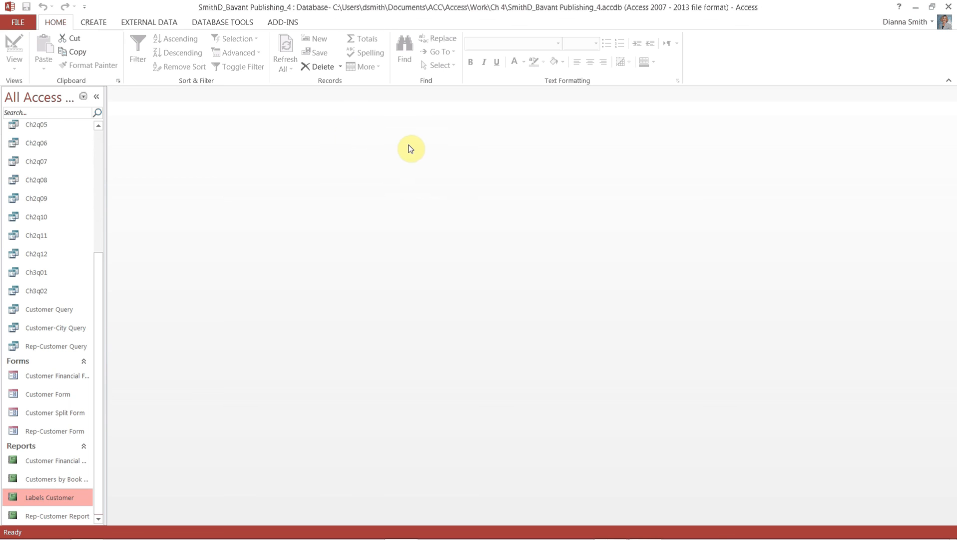